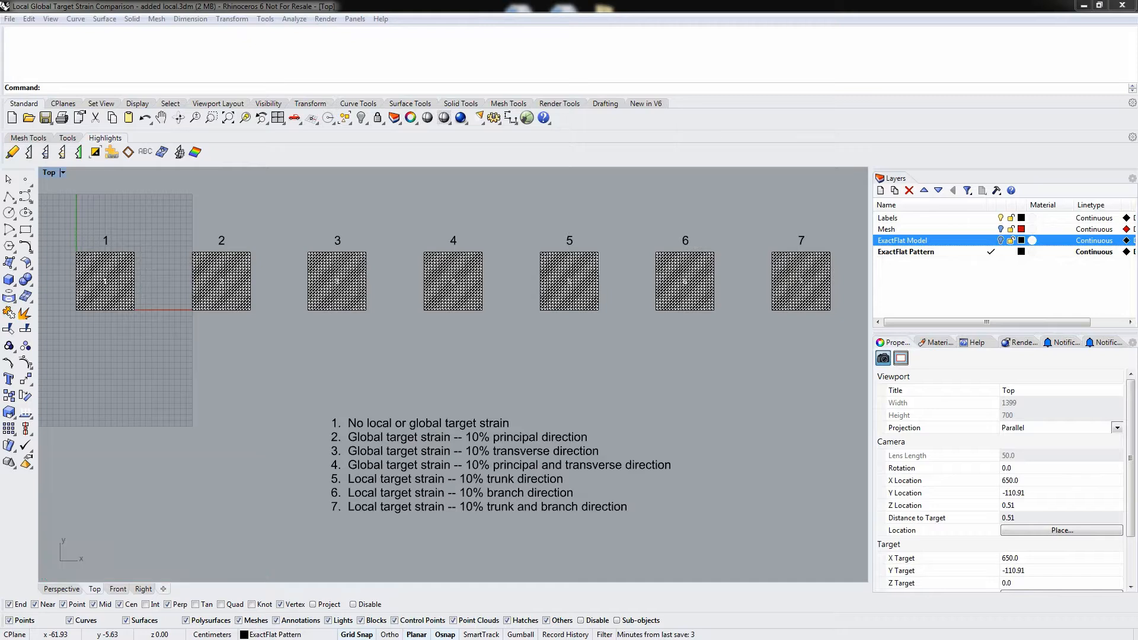
# Switch the Top viewport's display mode to Wireframe with squares 1 and 2 in close view
pyautogui.moveTo(346, 223); pyautogui.dragTo(348, 259, button='right')
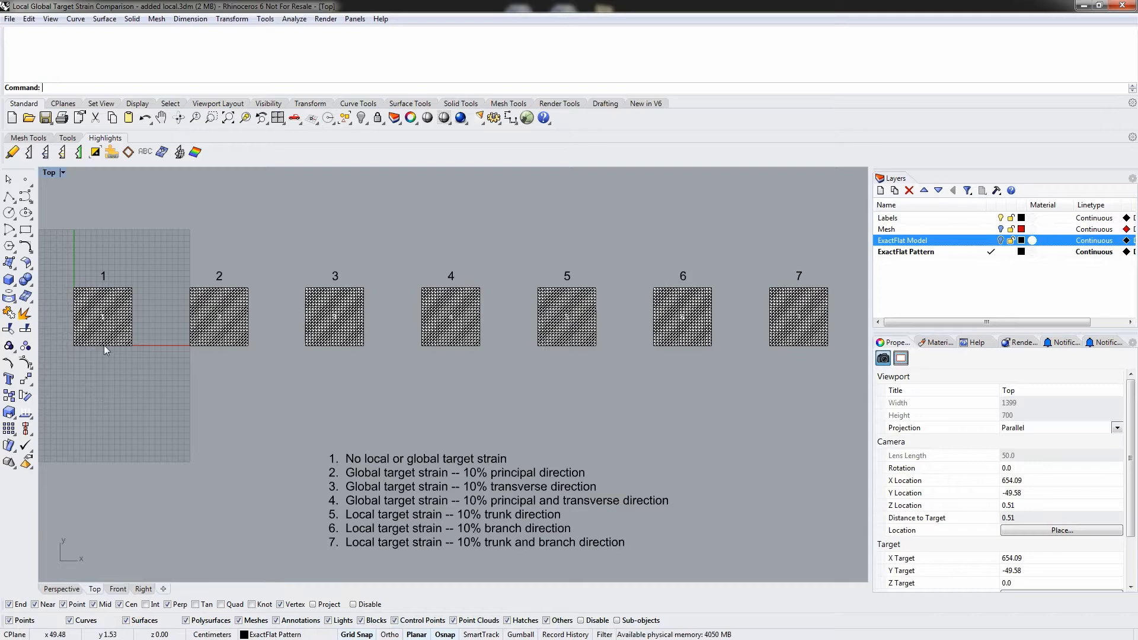
pyautogui.scroll(6, 70, 338)
pyautogui.moveTo(184, 288); pyautogui.dragTo(191, 376, button='right')
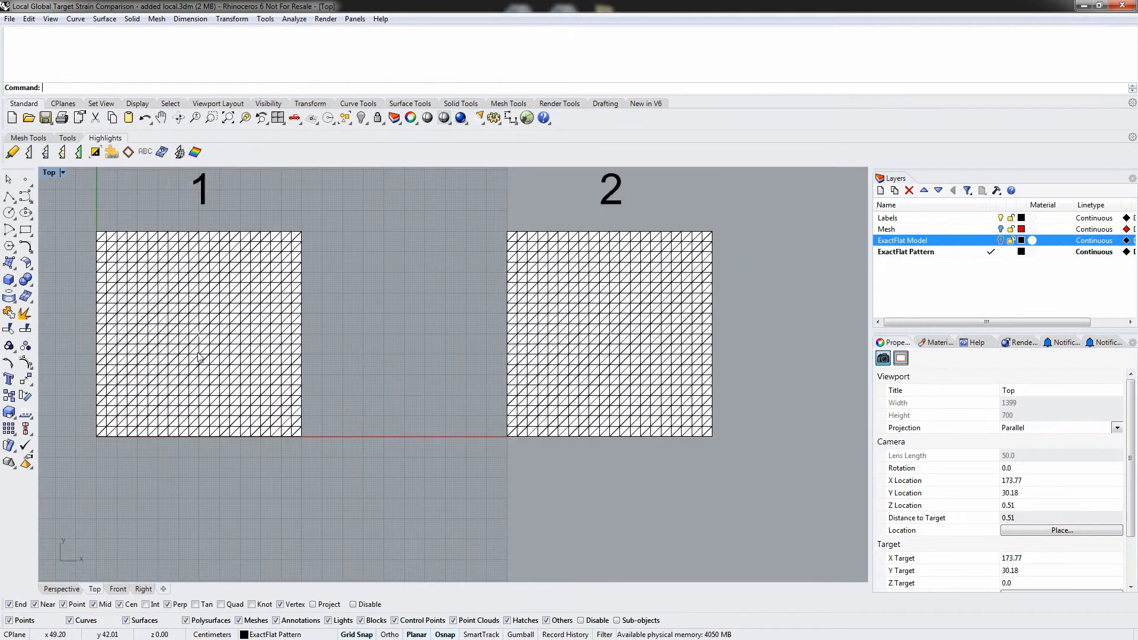
pyautogui.click(48, 173)
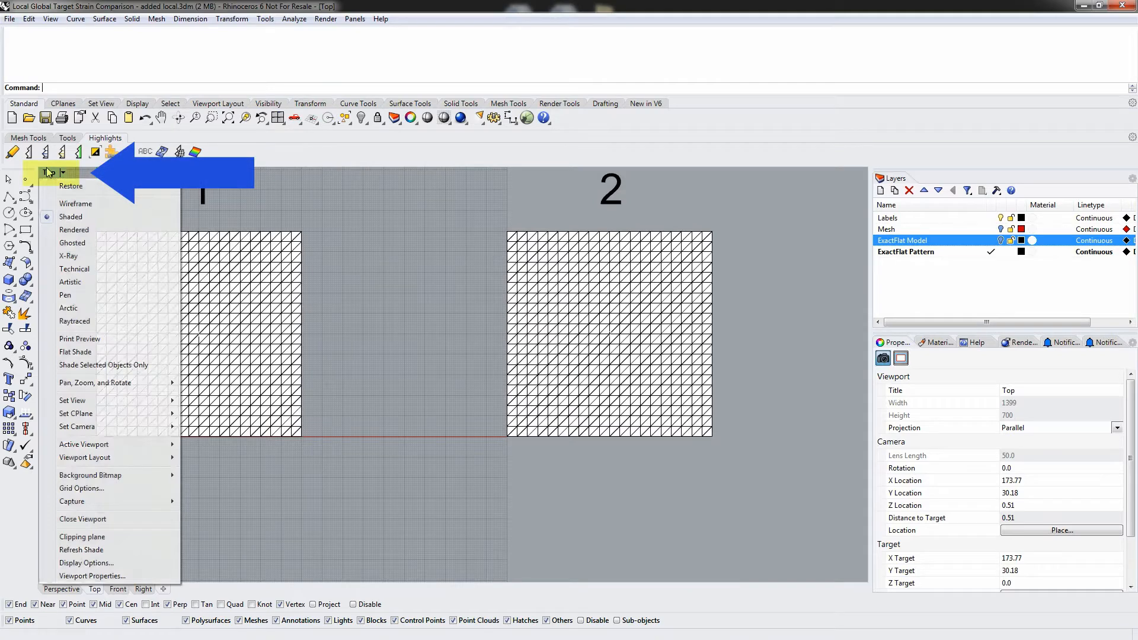
pyautogui.click(74, 204)
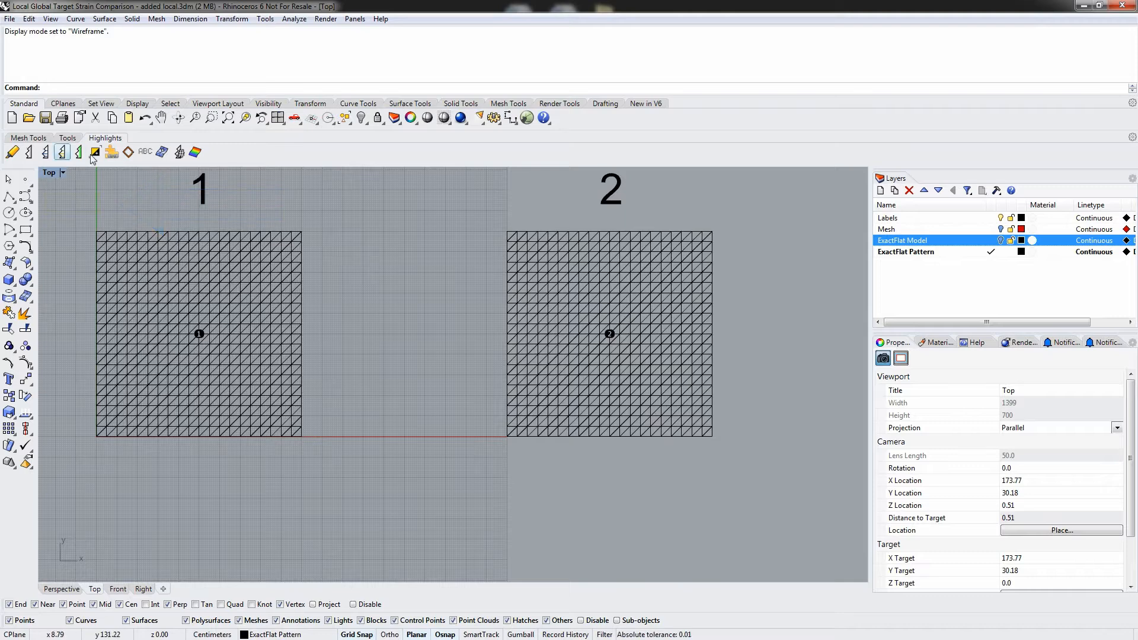
# Assign a horizontal grain direction at the centre of square 1, leaving global target strain off
pyautogui.click(67, 138)
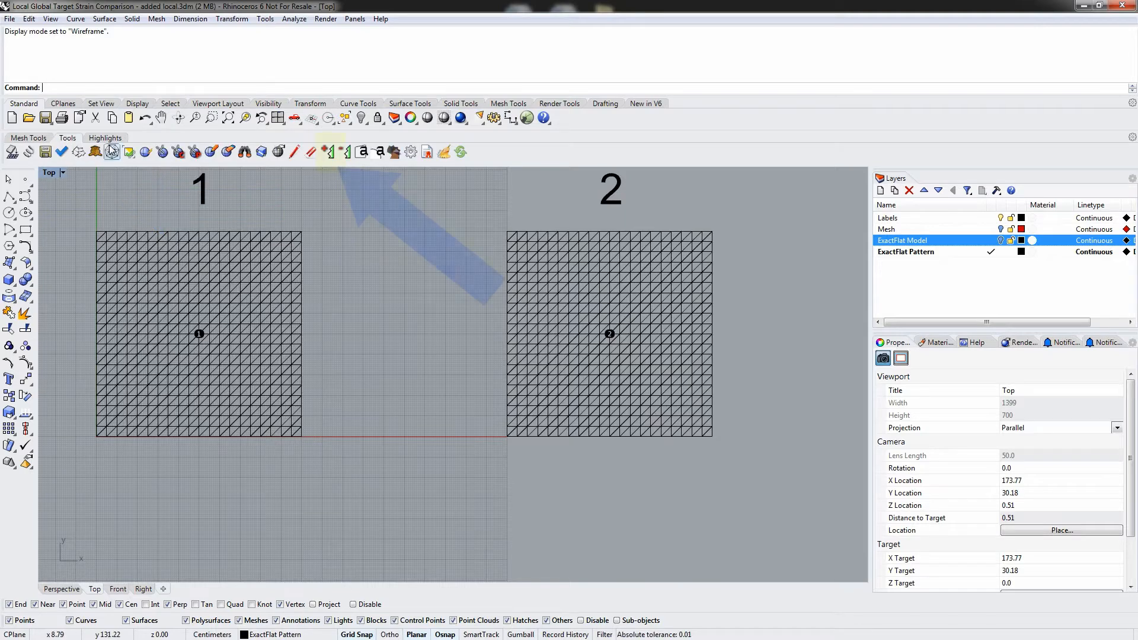
pyautogui.click(328, 153)
pyautogui.click(201, 334)
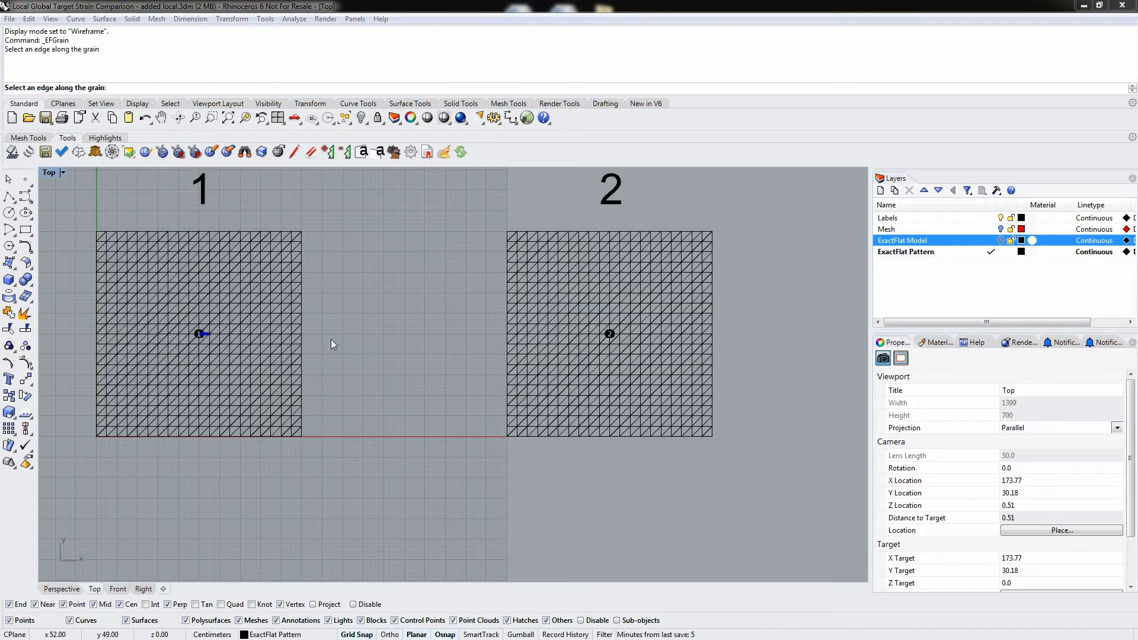
pyautogui.moveTo(1126, 155); pyautogui.dragTo(418, 421)
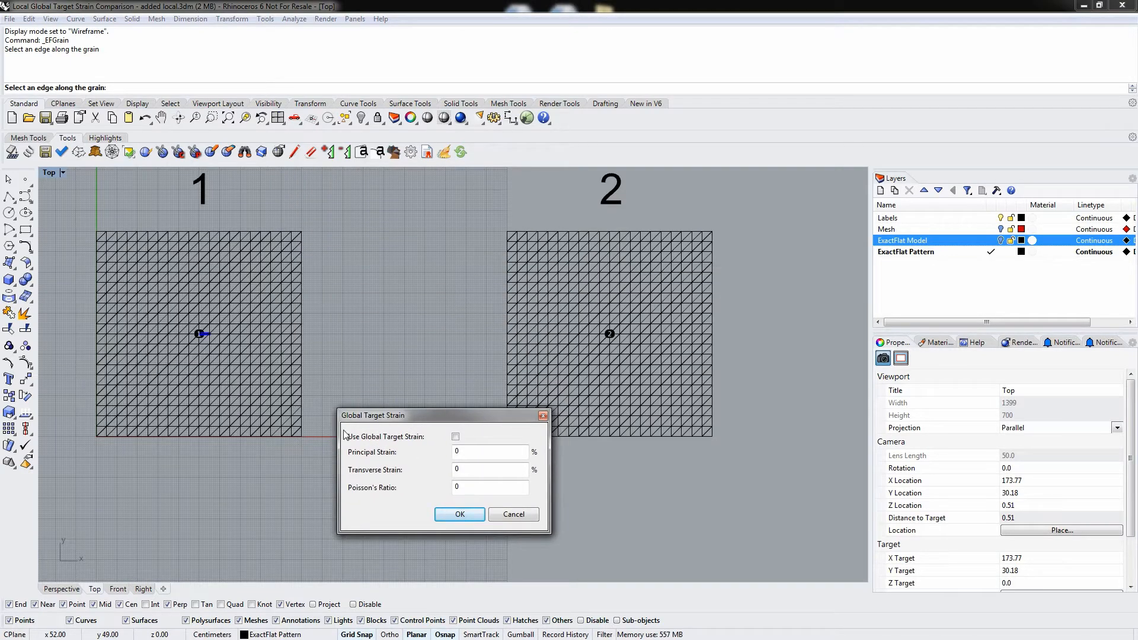
pyautogui.click(460, 514)
# Set a horizontal grain on square 2 and enable global target strain with 10% principal strain
pyautogui.click(610, 333)
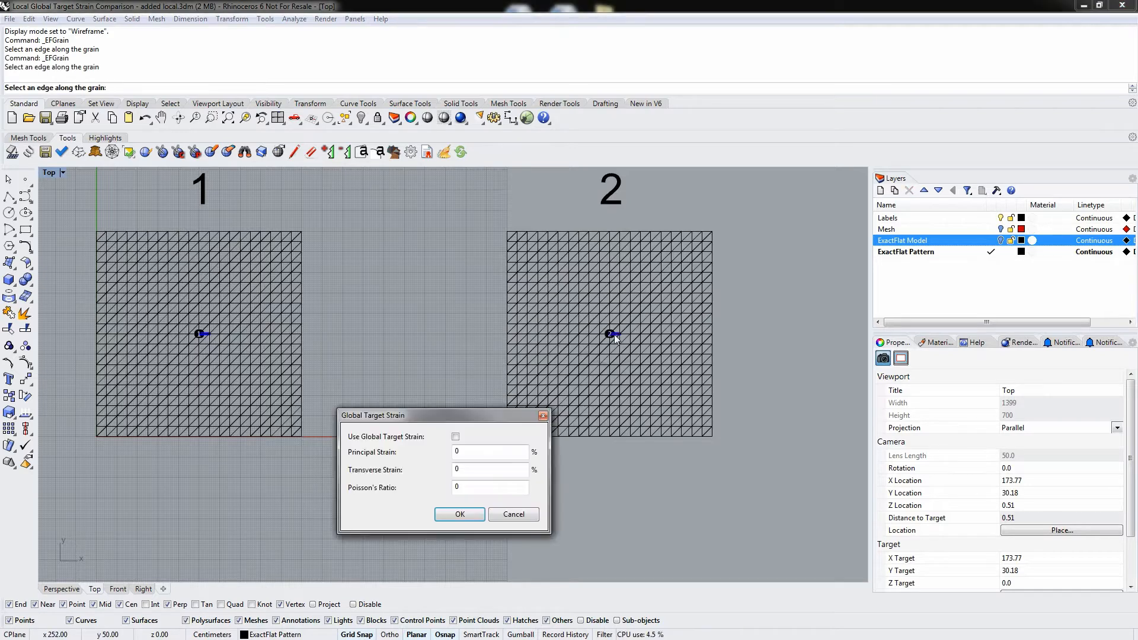
pyautogui.moveTo(391, 415); pyautogui.dragTo(397, 345)
pyautogui.click(461, 367)
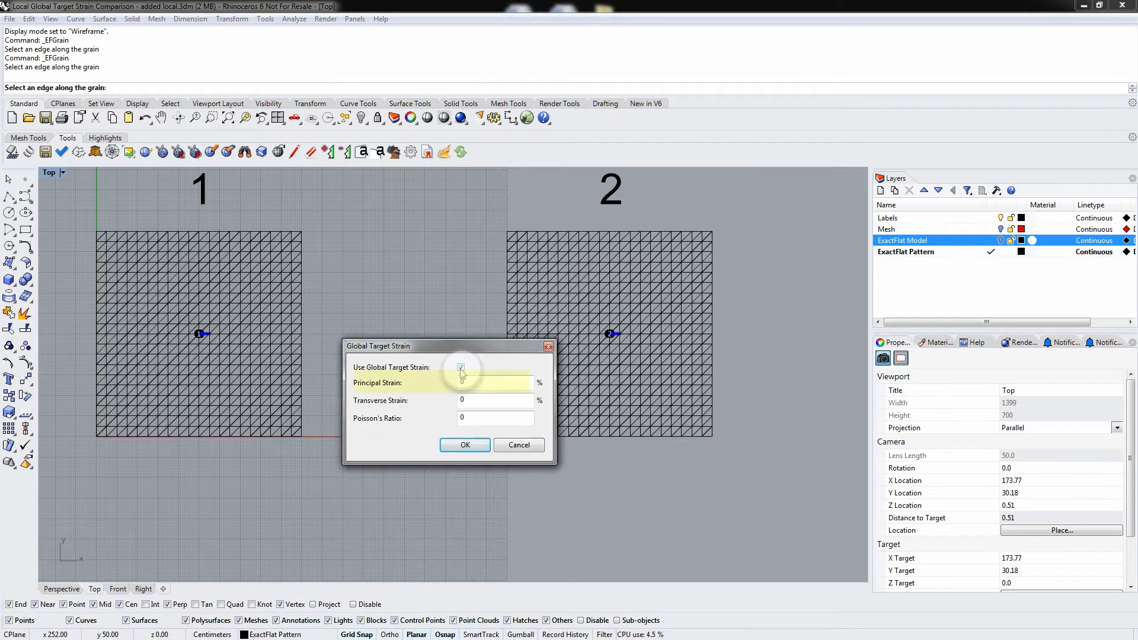
pyautogui.click(468, 385)
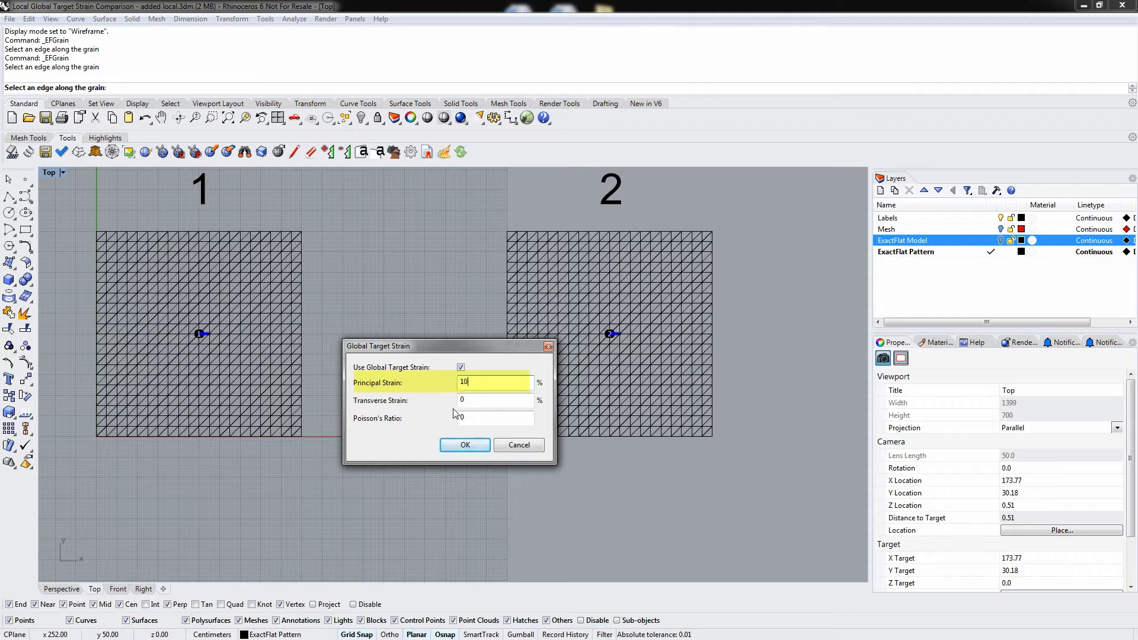
pyautogui.click(465, 444)
# Set a horizontal grain on square 3 and enable global target strain with 10% transverse strain
pyautogui.moveTo(785, 375); pyautogui.dragTo(371, 356, button='right')
pyautogui.press('Return')
pyautogui.click(561, 327)
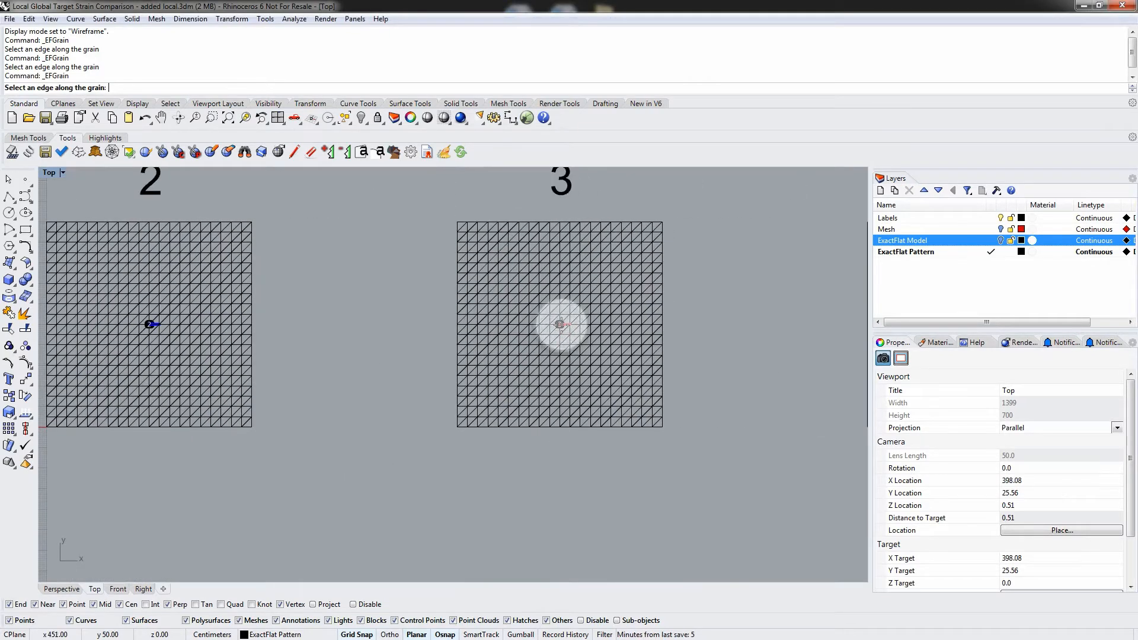
pyautogui.click(462, 368)
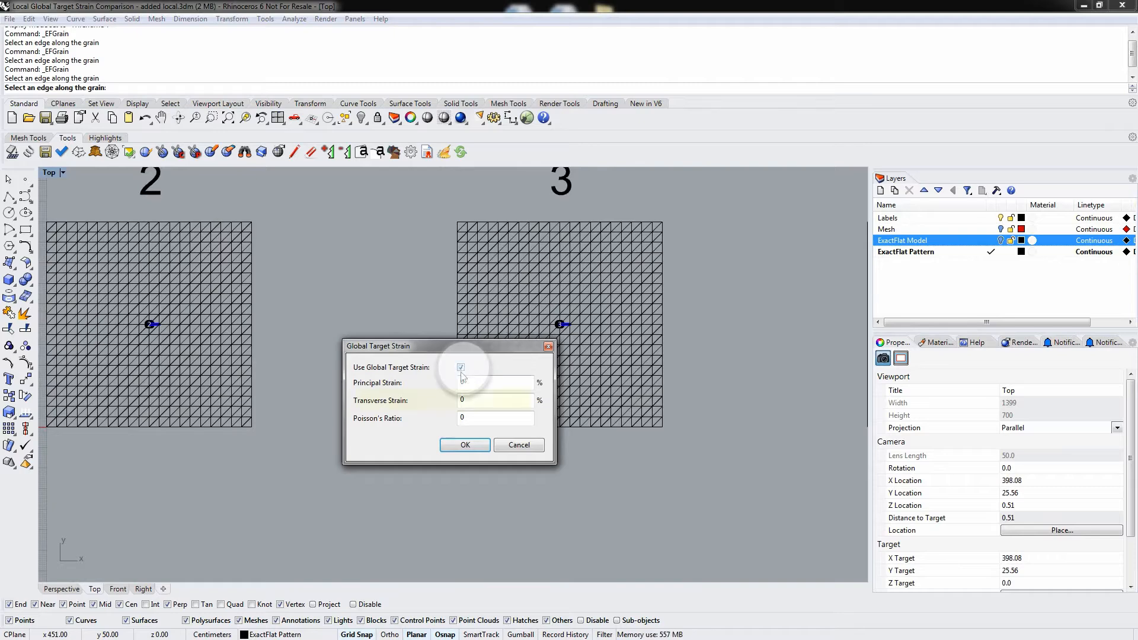
pyautogui.doubleClick(469, 400)
pyautogui.write('10')
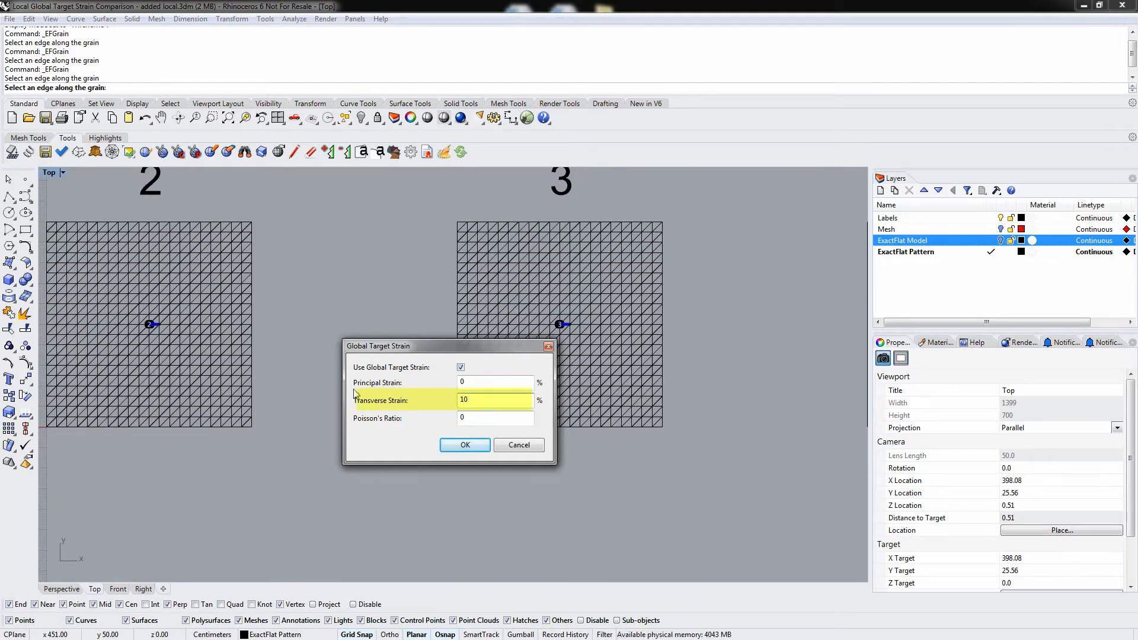
pyautogui.click(464, 444)
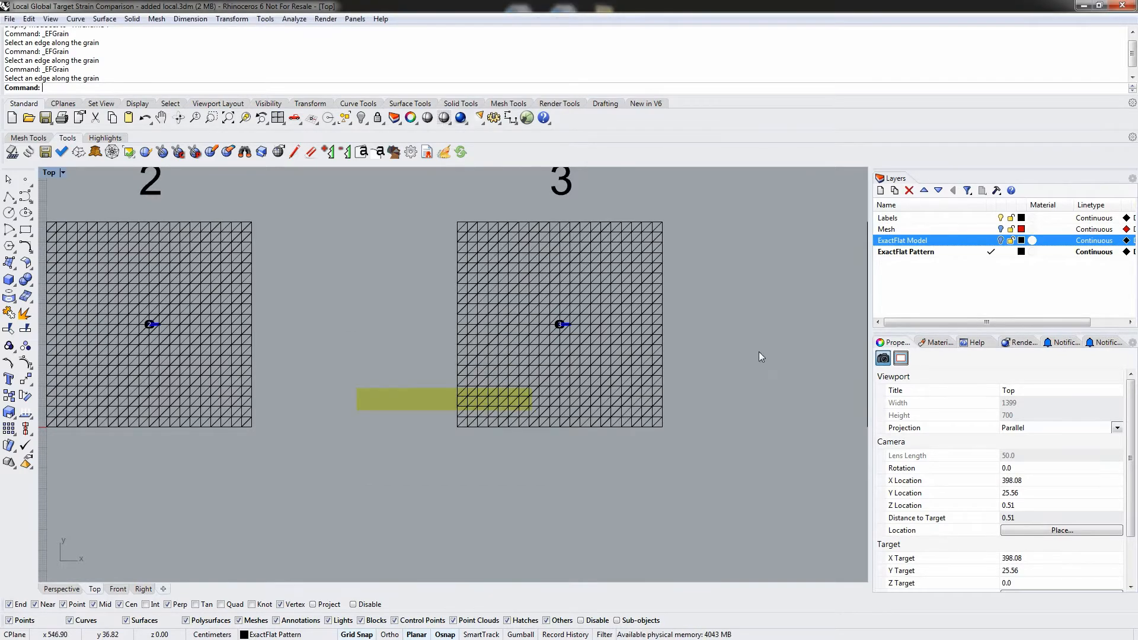
# Set a horizontal grain on square 4 and enable global target strain with 10% principal and 10% transverse strain
pyautogui.moveTo(760, 355); pyautogui.dragTo(371, 384, button='right')
pyautogui.press('Return')
pyautogui.click(584, 351)
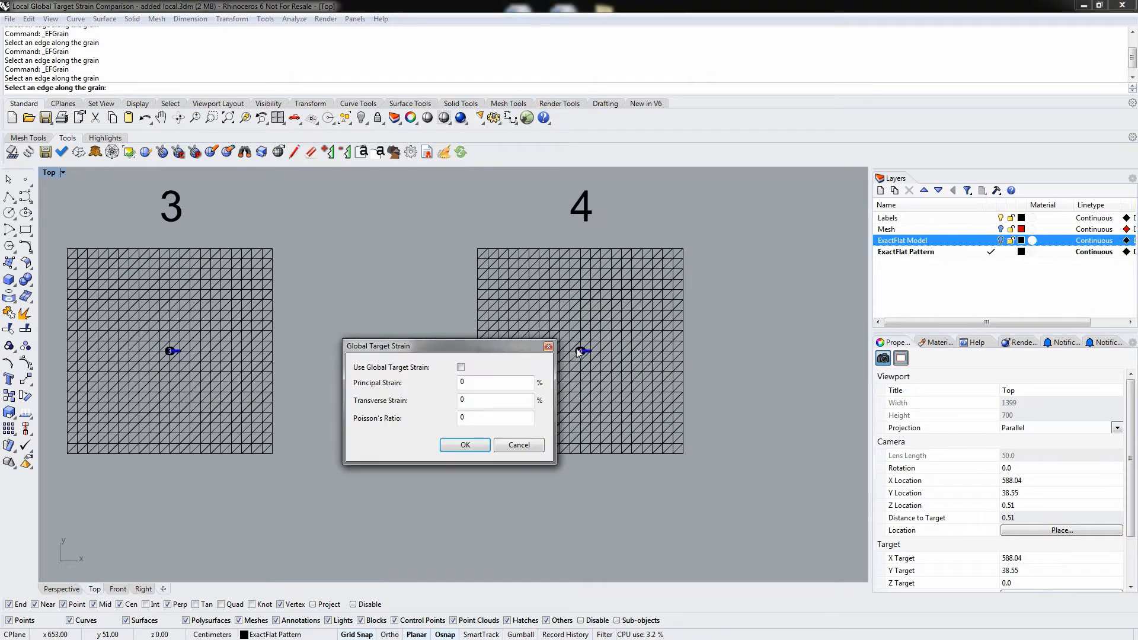
pyautogui.click(461, 367)
pyautogui.doubleClick(478, 387)
pyautogui.write('10')
pyautogui.press('Tab')
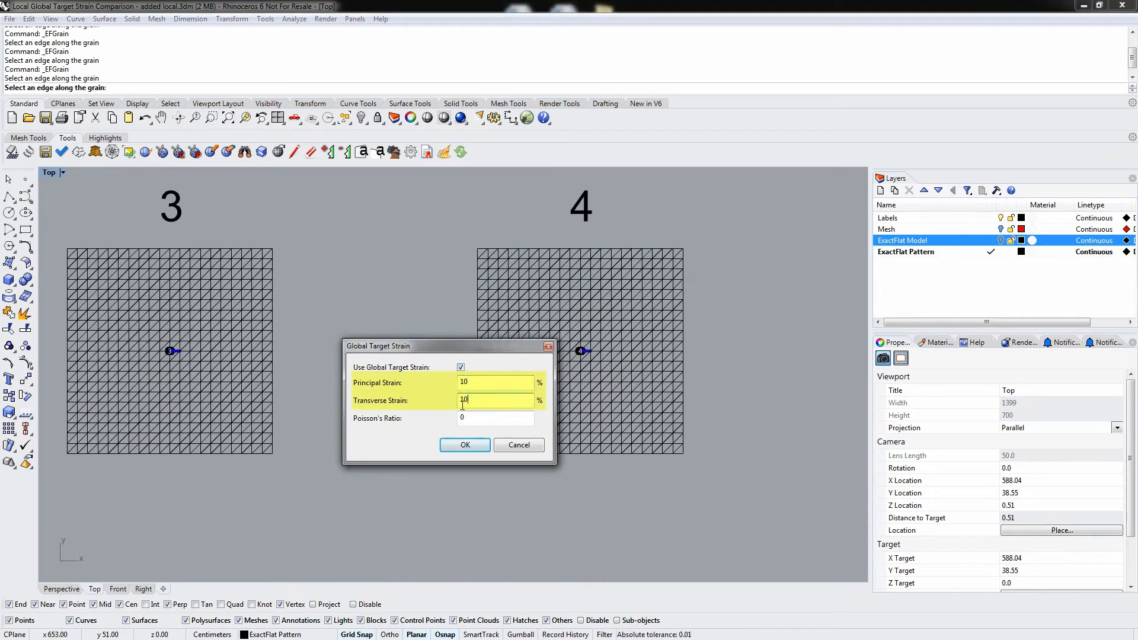
pyautogui.write('10')
pyautogui.click(465, 445)
# Set a horizontal grain at the centre of square 5 without enabling global target strain
pyautogui.moveTo(698, 402); pyautogui.dragTo(320, 386, button='right')
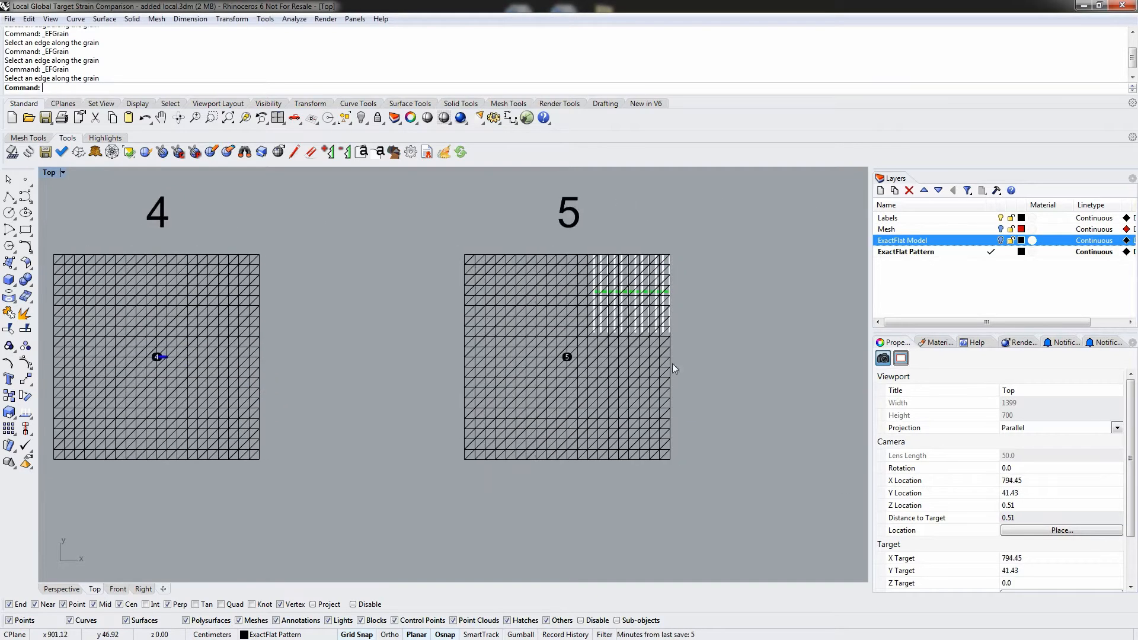
pyautogui.moveTo(675, 368); pyautogui.dragTo(509, 361, button='right')
pyautogui.rightClick(542, 346)
pyautogui.click(408, 354)
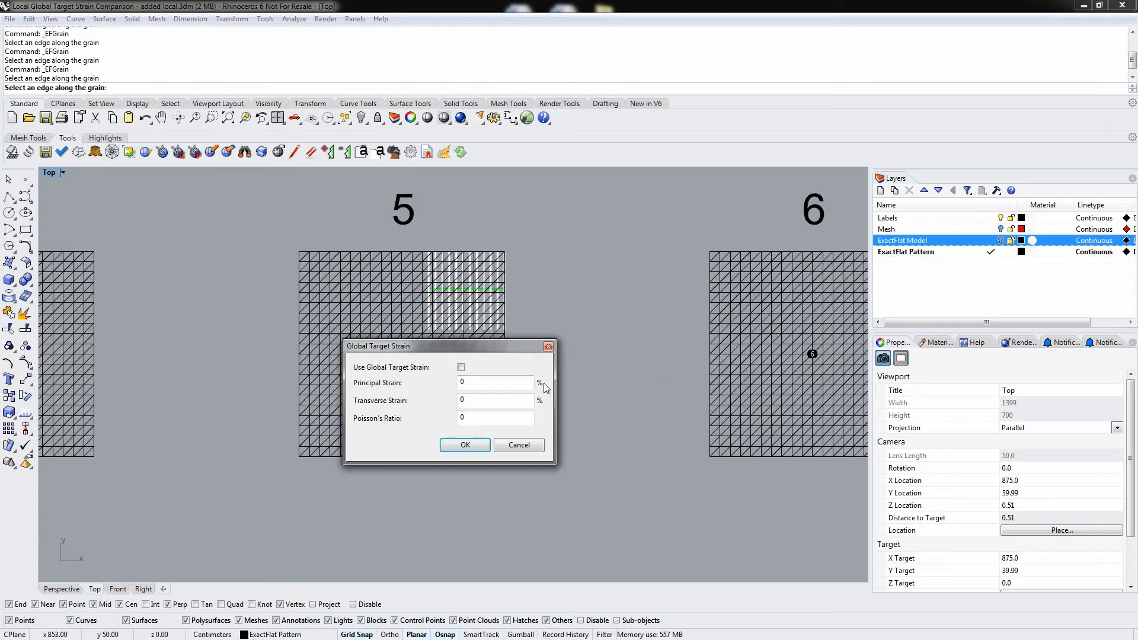
pyautogui.click(465, 444)
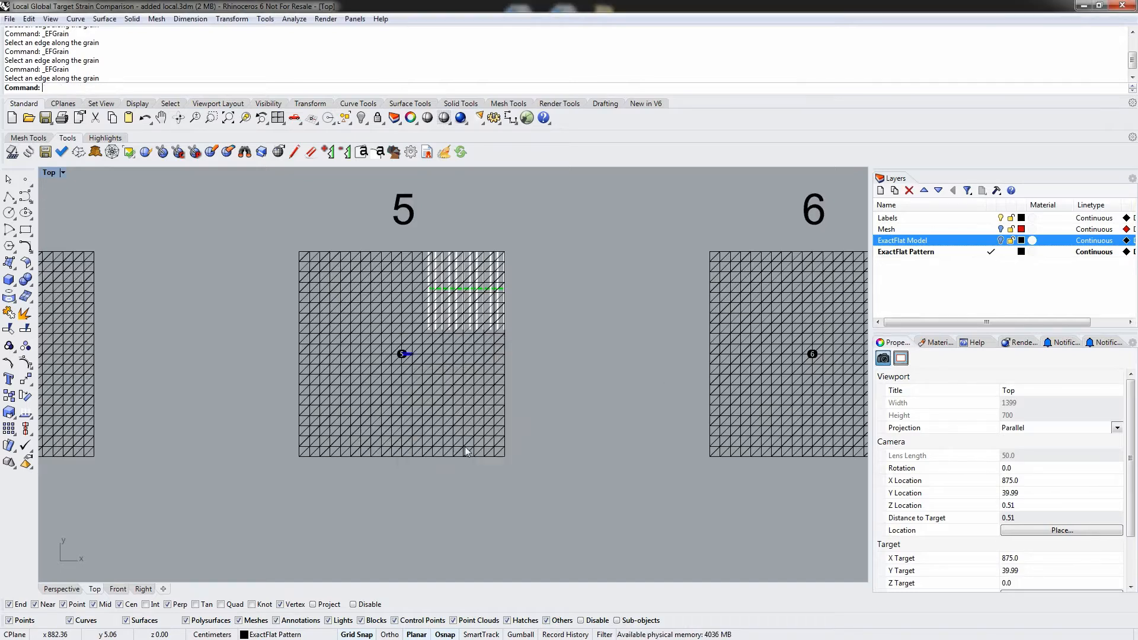
# Add a horizontal grain at the centre of square 6, keeping global target strain disabled
pyautogui.moveTo(849, 369); pyautogui.dragTo(550, 363, button='right')
pyautogui.rightClick(551, 363)
pyautogui.click(515, 344)
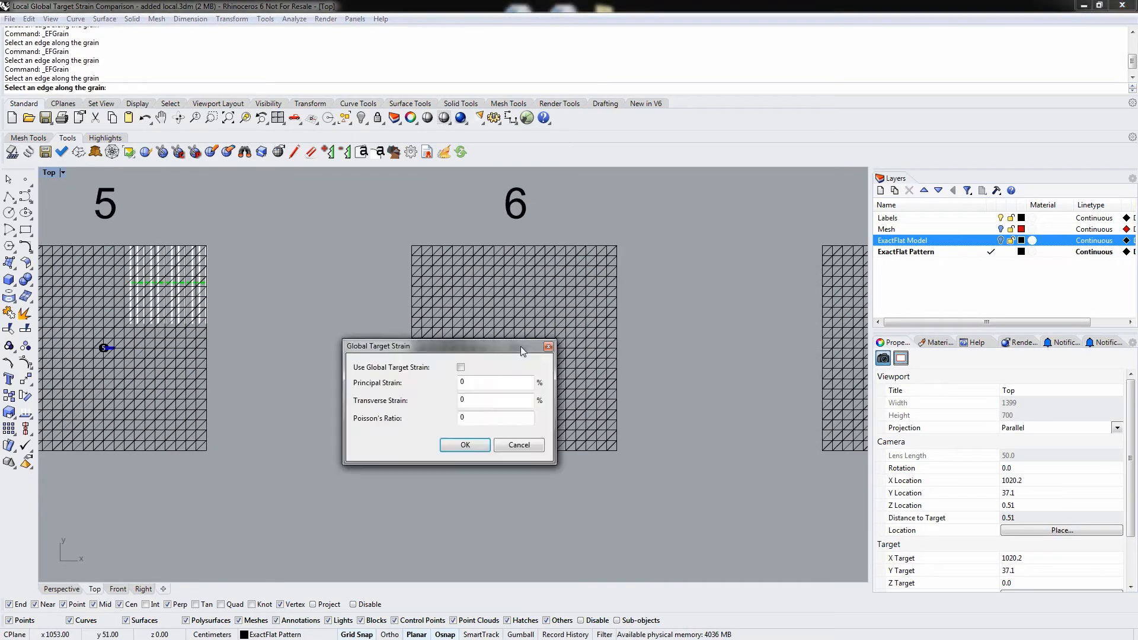
pyautogui.click(465, 445)
pyautogui.moveTo(750, 388); pyautogui.dragTo(445, 385, button='right')
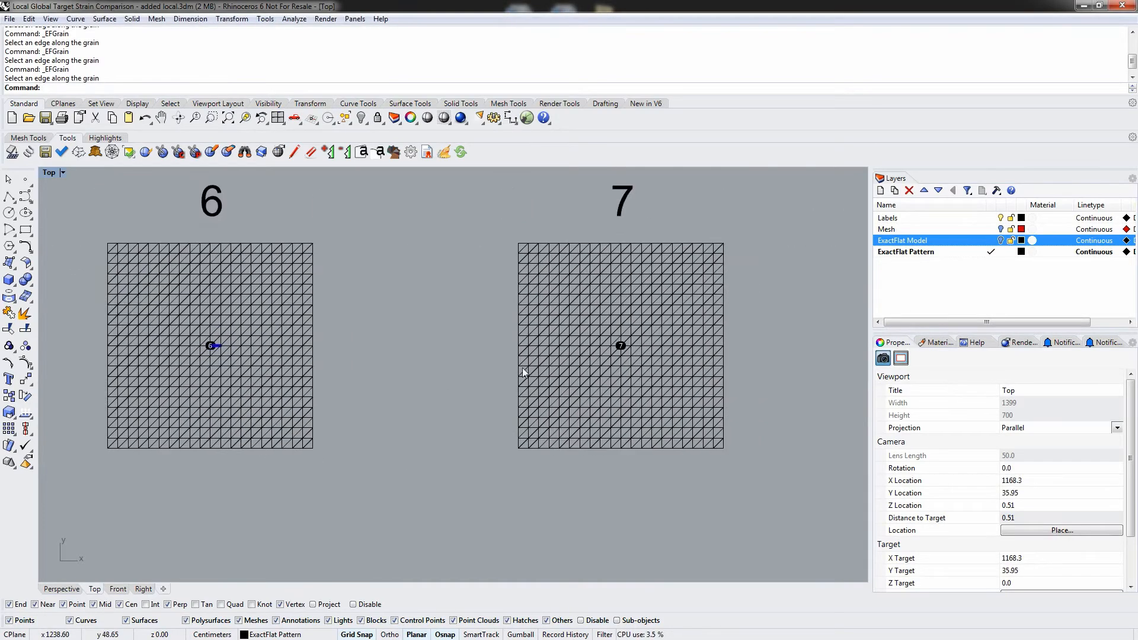
pyautogui.rightClick(445, 386)
pyautogui.click(622, 344)
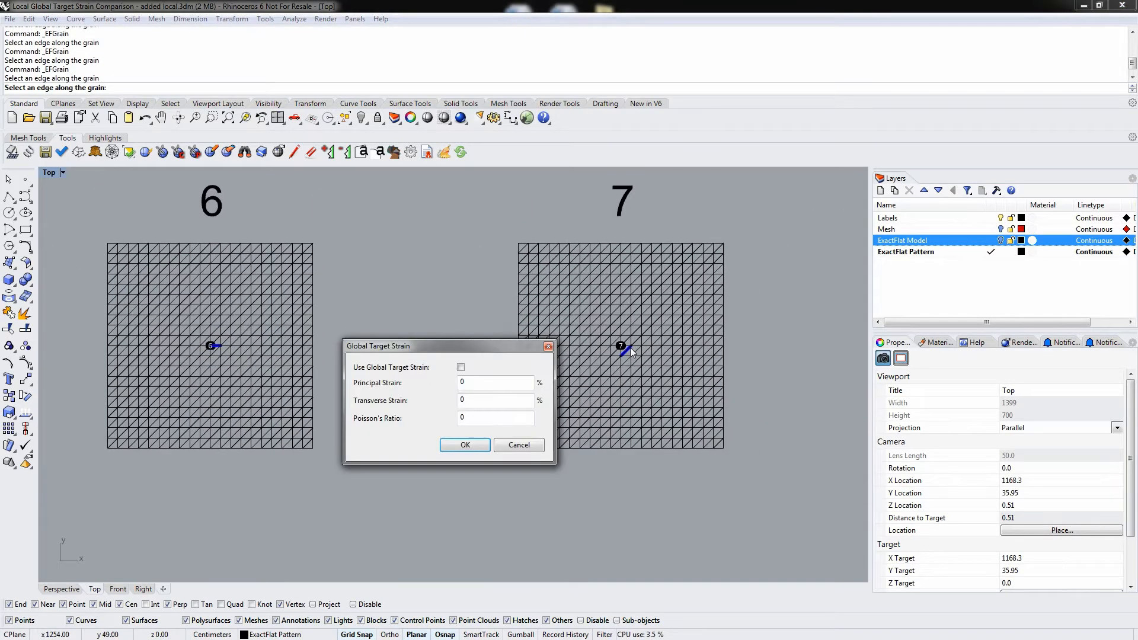
pyautogui.click(536, 444)
# Apply a horizontal grain at the centre of square 7 with global target strain left off
pyautogui.rightClick(622, 348)
pyautogui.click(623, 347)
pyautogui.click(465, 445)
# Delete the existing local target strain field in the upper-right area of square 5 using EFTestLocalTargetStrain
pyautogui.press('Left')
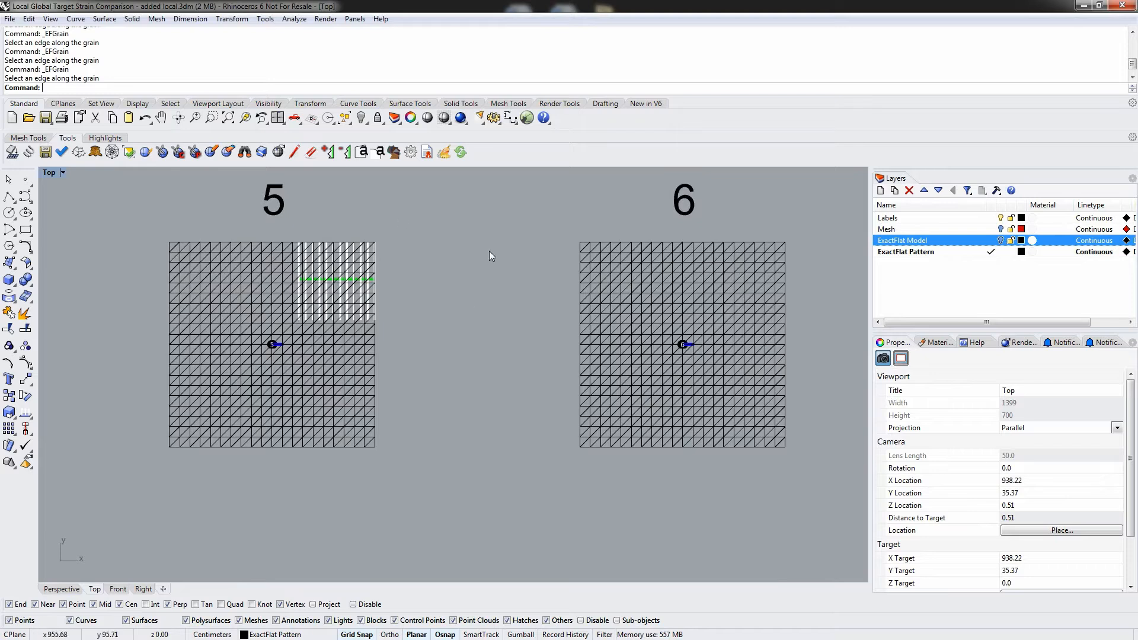
pyautogui.write('EFTestLocalta')
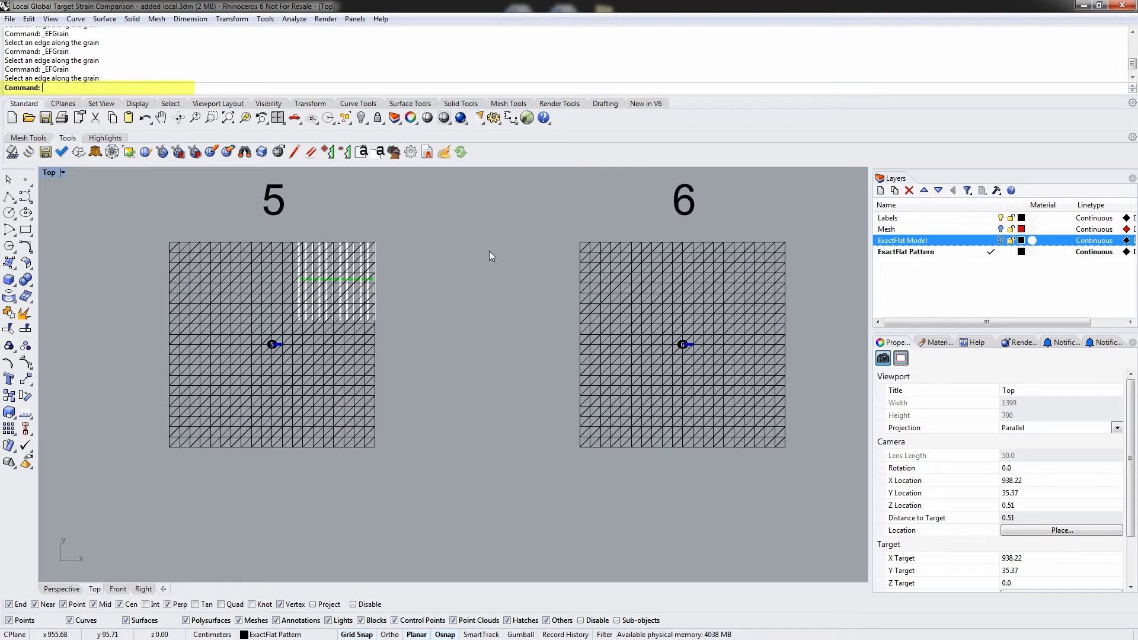
pyautogui.write('rgetstrain')
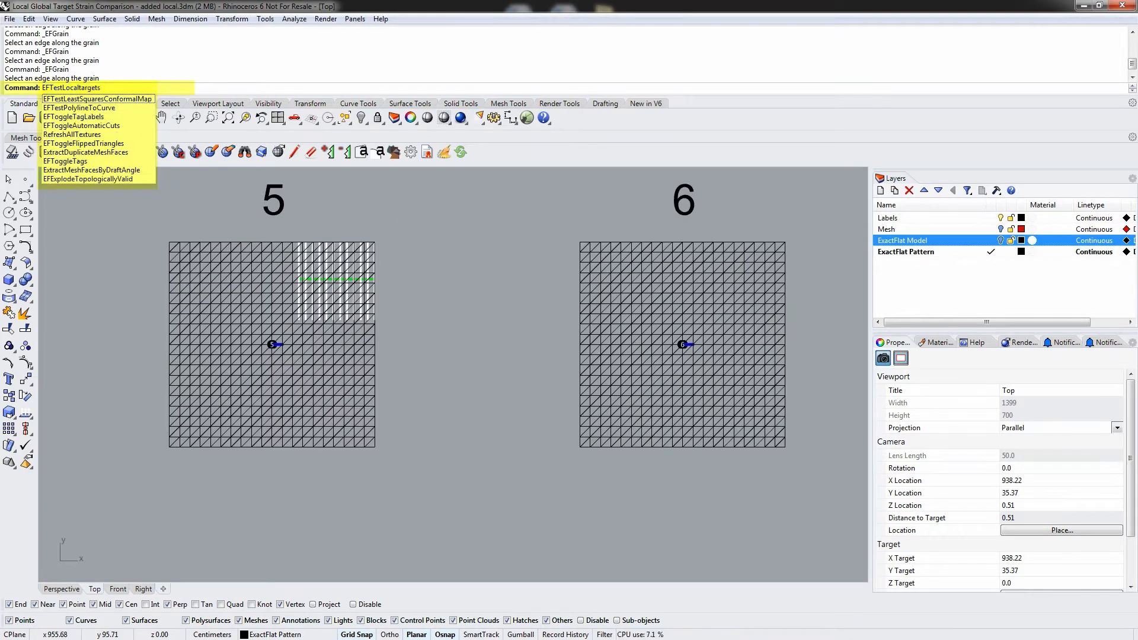
pyautogui.press('Return')
pyautogui.click(389, 266)
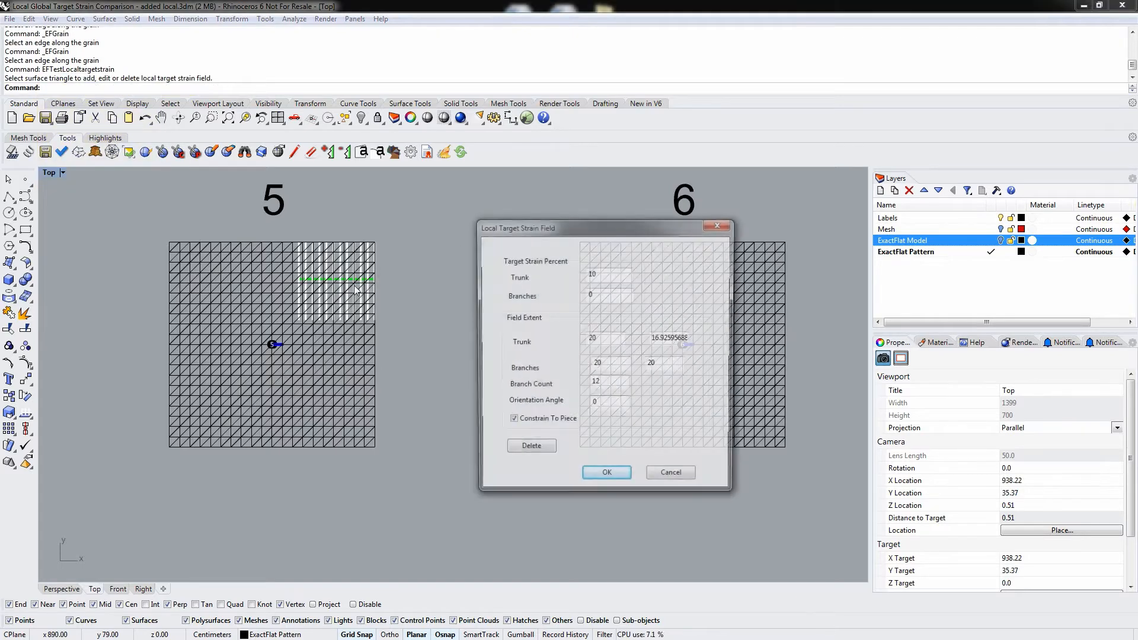
pyautogui.click(531, 452)
# Look over the row of numbered squares and the list of target strain settings below it
pyautogui.scroll(-5, 417, 444)
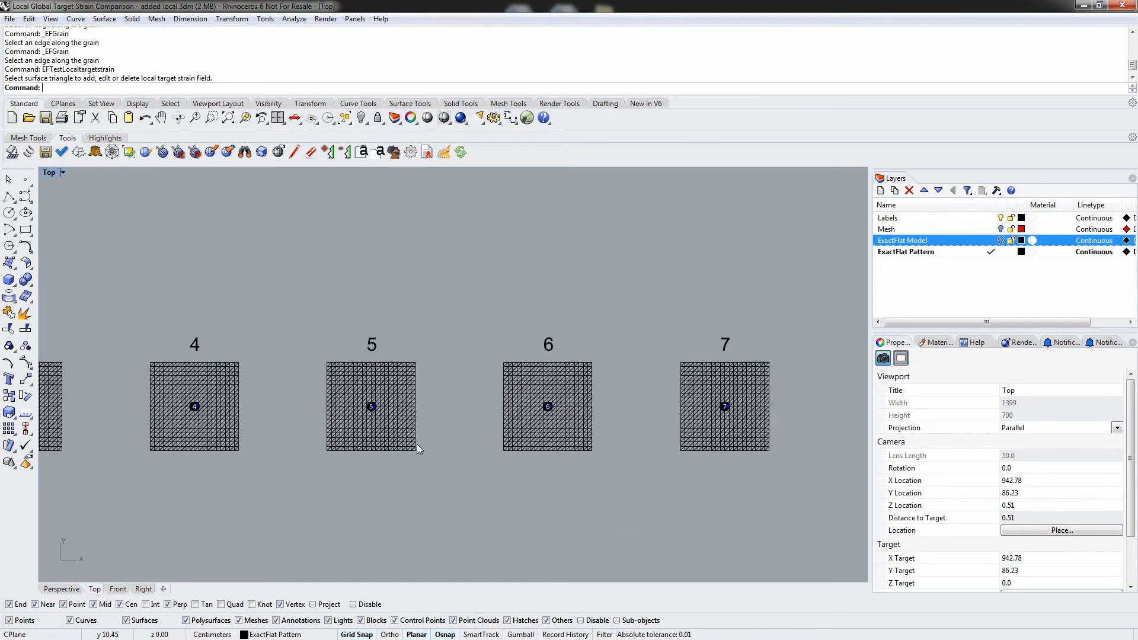
pyautogui.scroll(-2, 371, 436)
pyautogui.moveTo(134, 440); pyautogui.dragTo(364, 350, button='right')
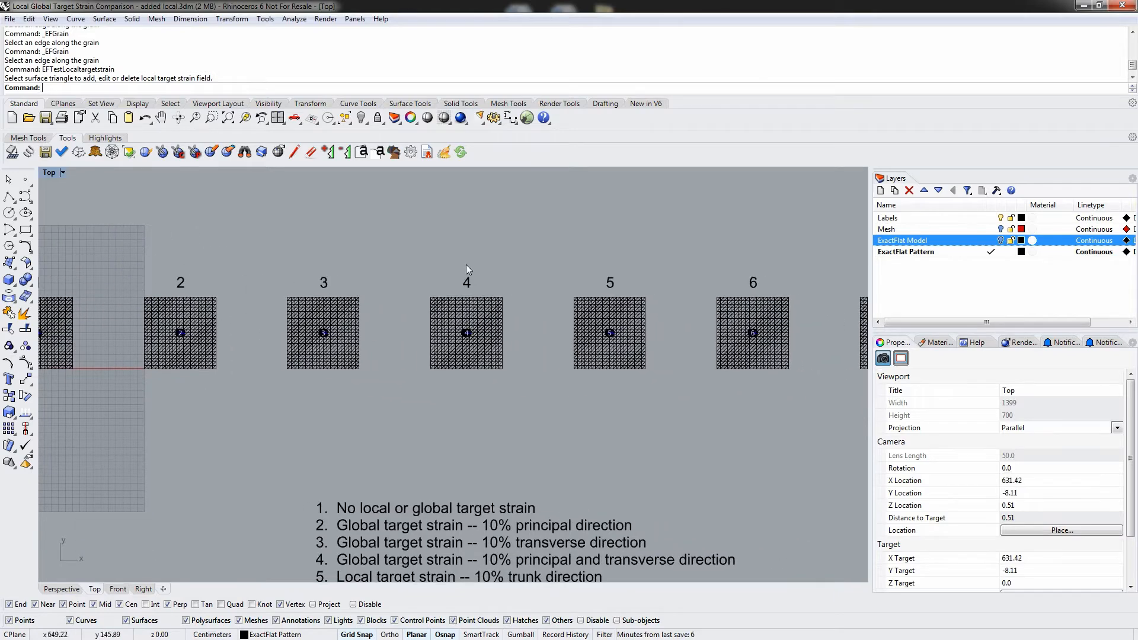
pyautogui.moveTo(709, 328); pyautogui.dragTo(439, 324, button='right')
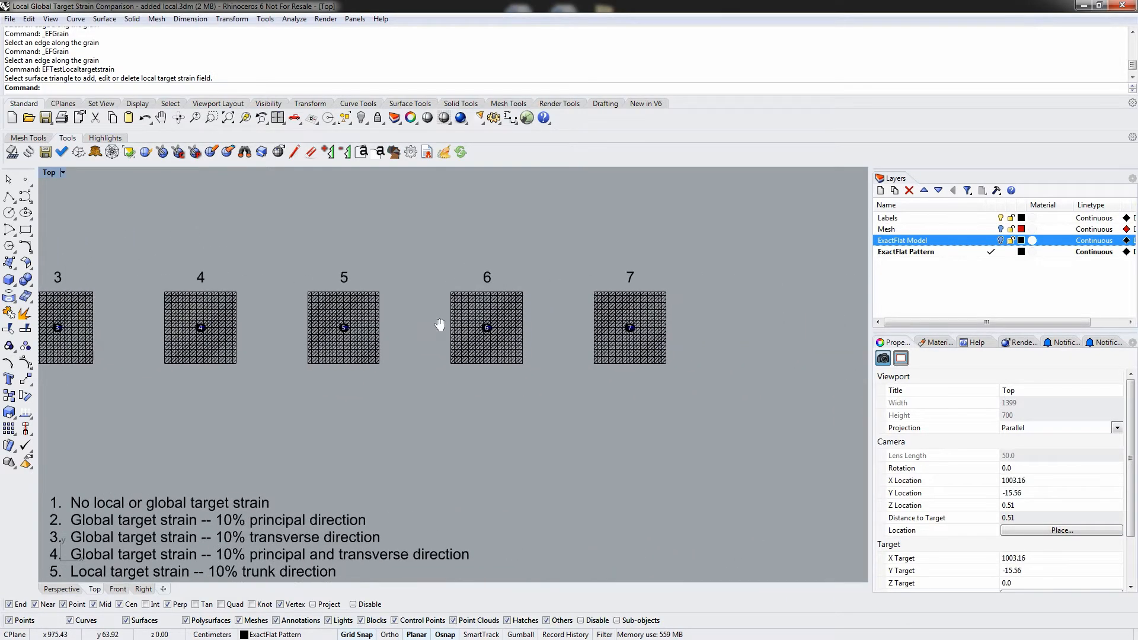
pyautogui.scroll(6, 417, 318)
pyautogui.moveTo(560, 311); pyautogui.dragTo(460, 331, button='right')
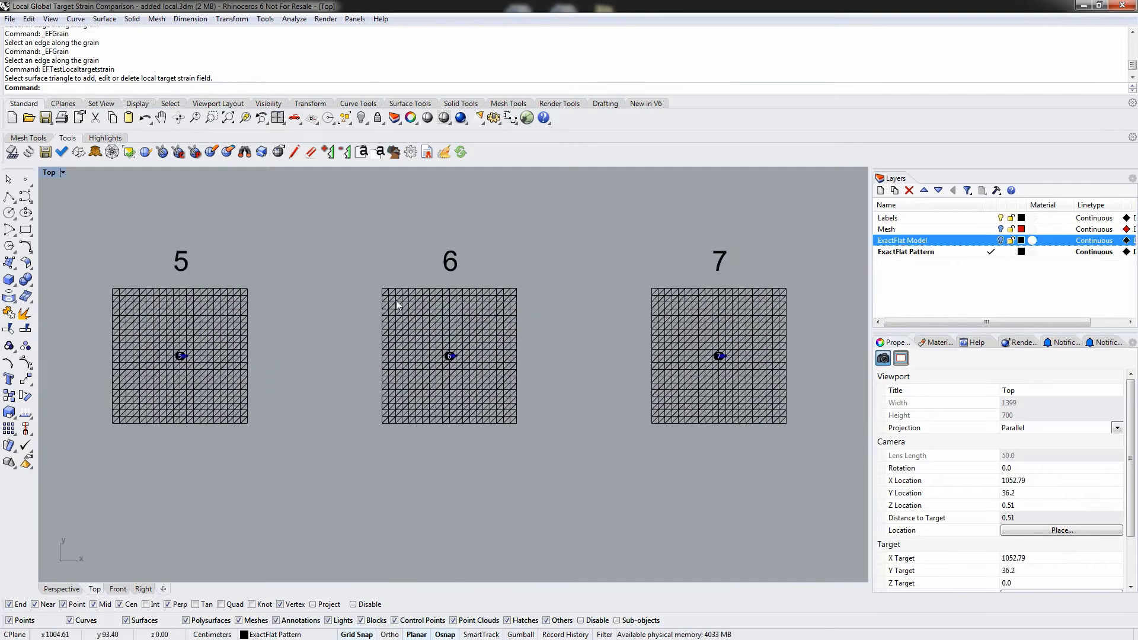
pyautogui.moveTo(222, 356); pyautogui.dragTo(308, 349, button='right')
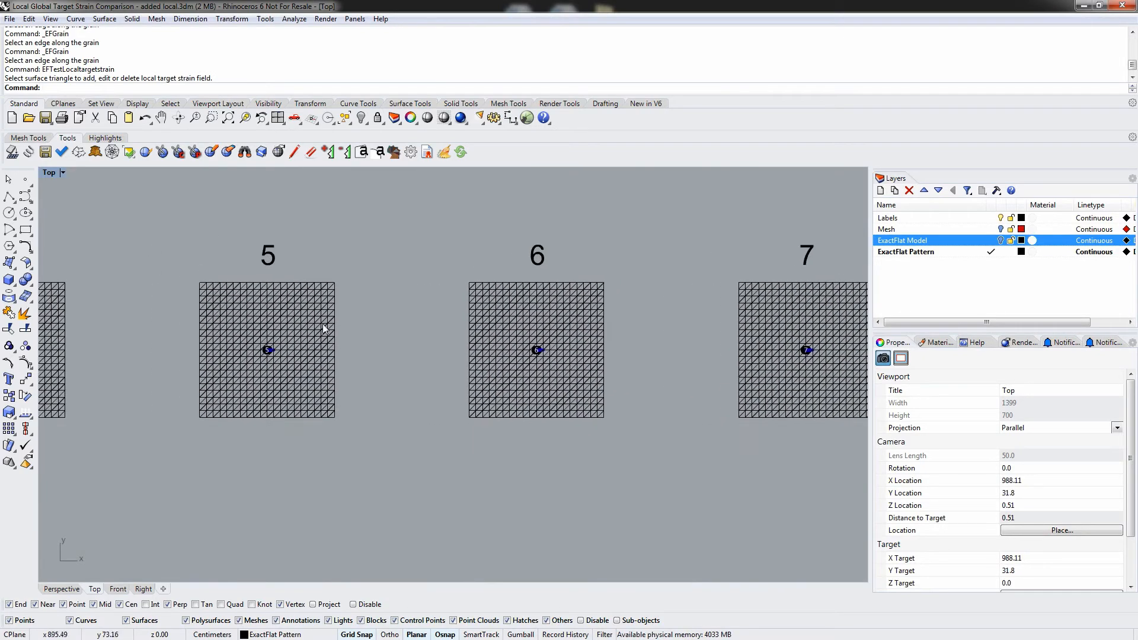
# Place a new local target strain field in the upper-right area of square 5 using EFTestLocalTargetStrain
pyautogui.write('E')
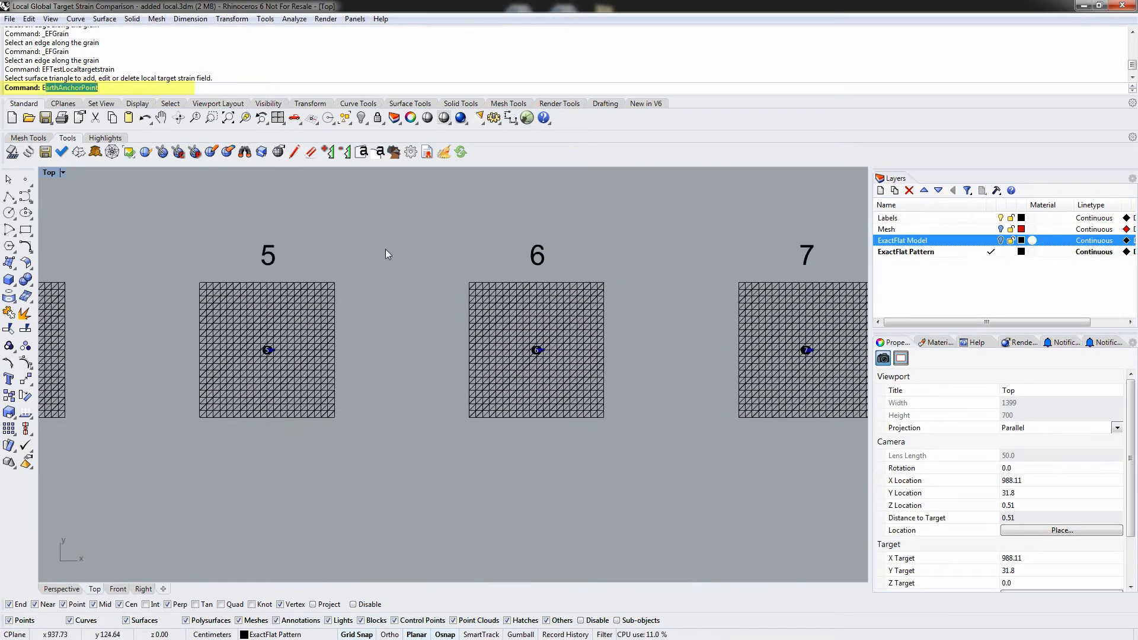
pyautogui.write('FTestLocalTargetStrain')
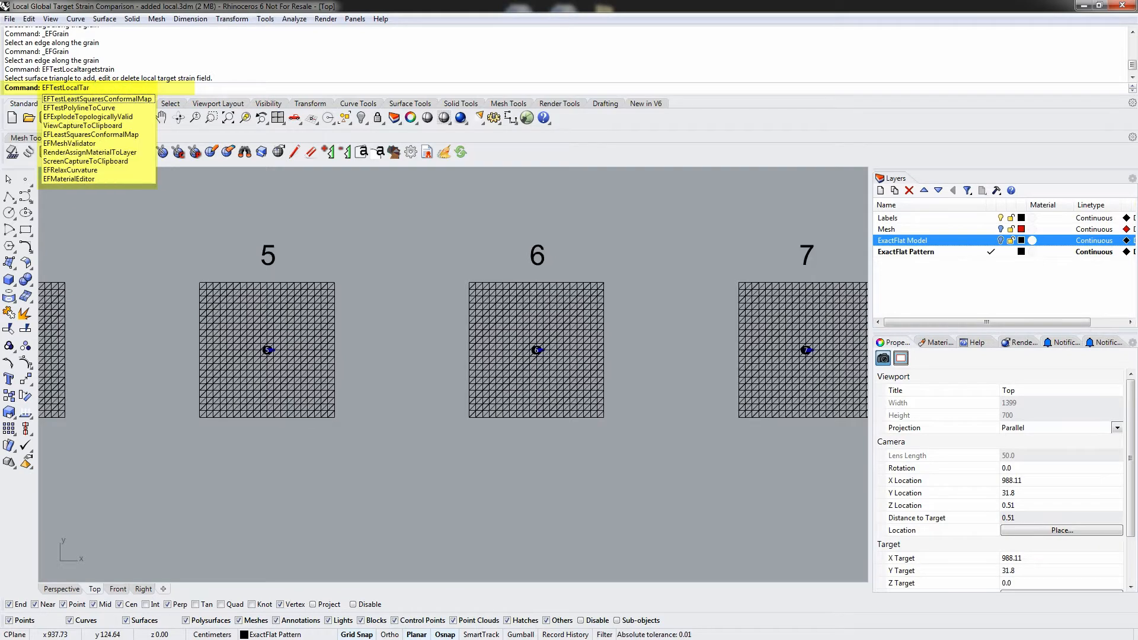
pyautogui.press('Return')
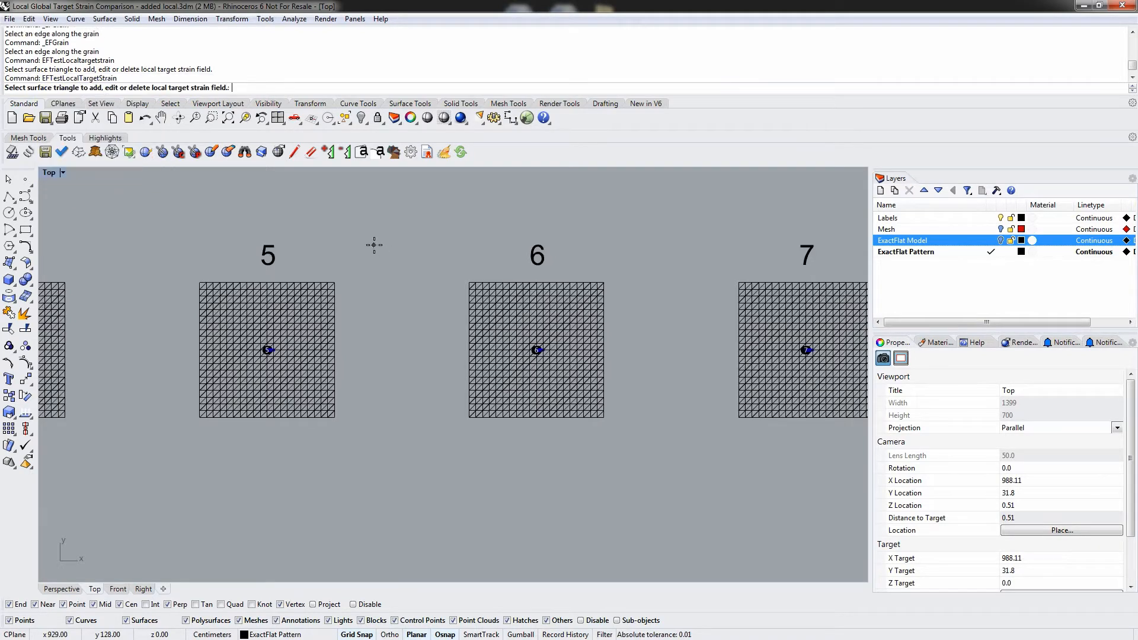
pyautogui.scroll(4, 314, 302)
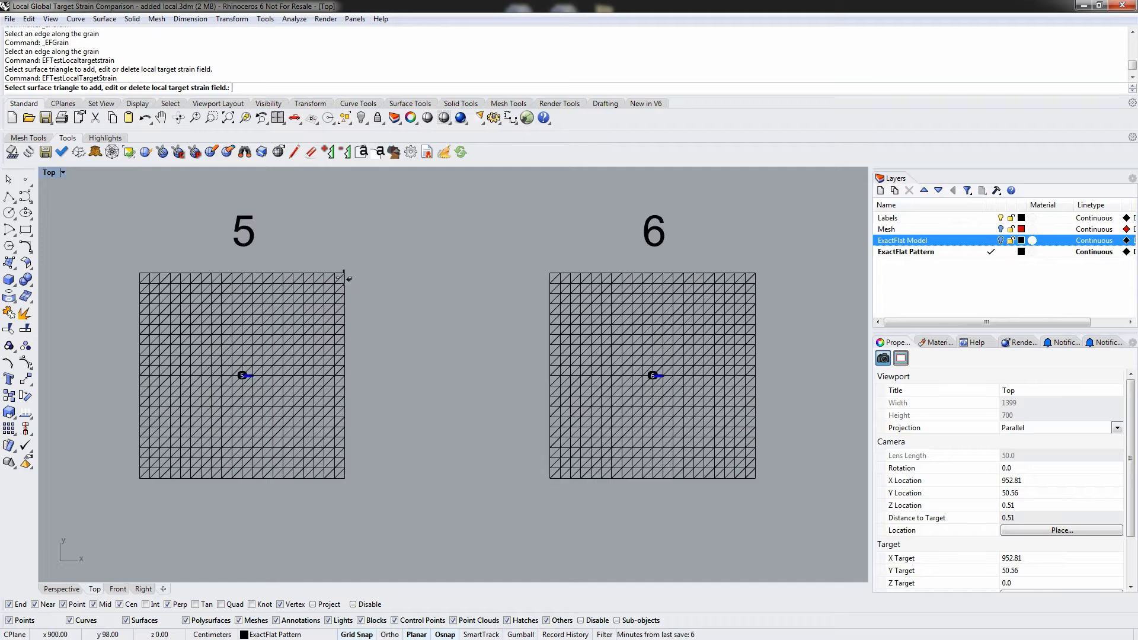
pyautogui.scroll(1, 344, 274)
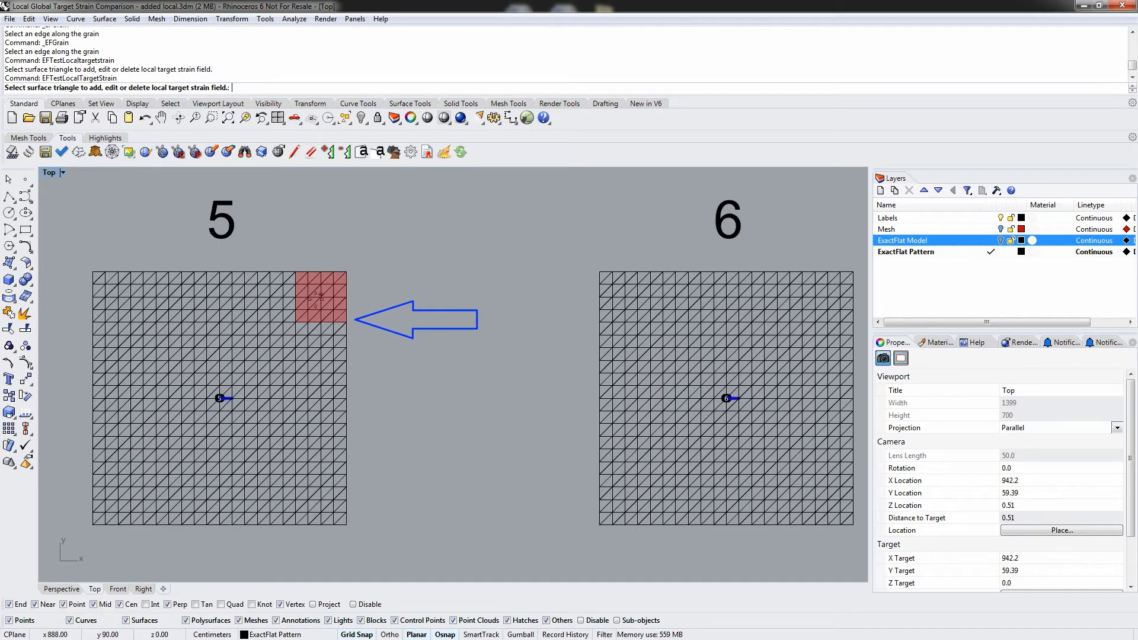
pyautogui.click(306, 320)
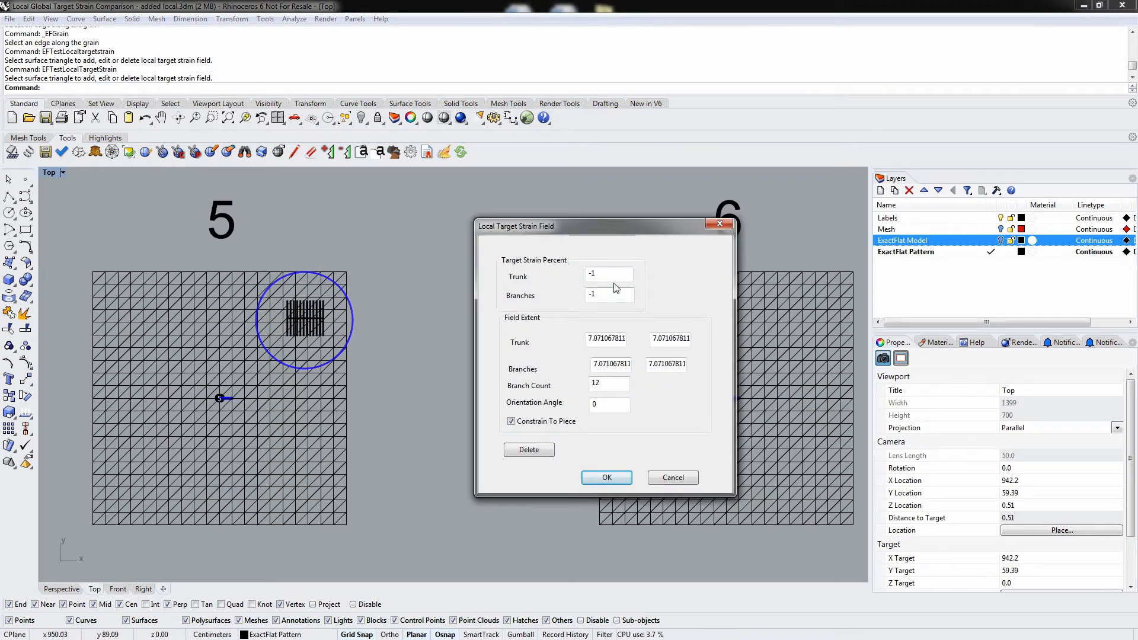
# Set the square 5 field's target strain to 10 percent for the trunk and 0 percent for the branches
pyautogui.moveTo(613, 276); pyautogui.dragTo(519, 278)
pyautogui.write('10')
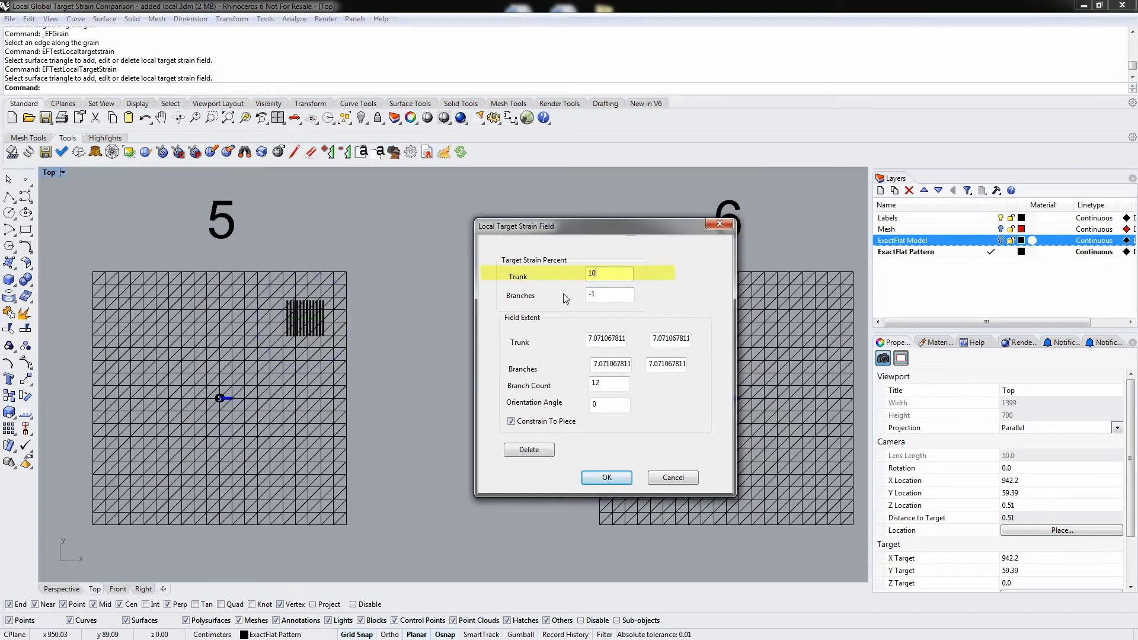
pyautogui.press('Tab')
pyautogui.write('0')
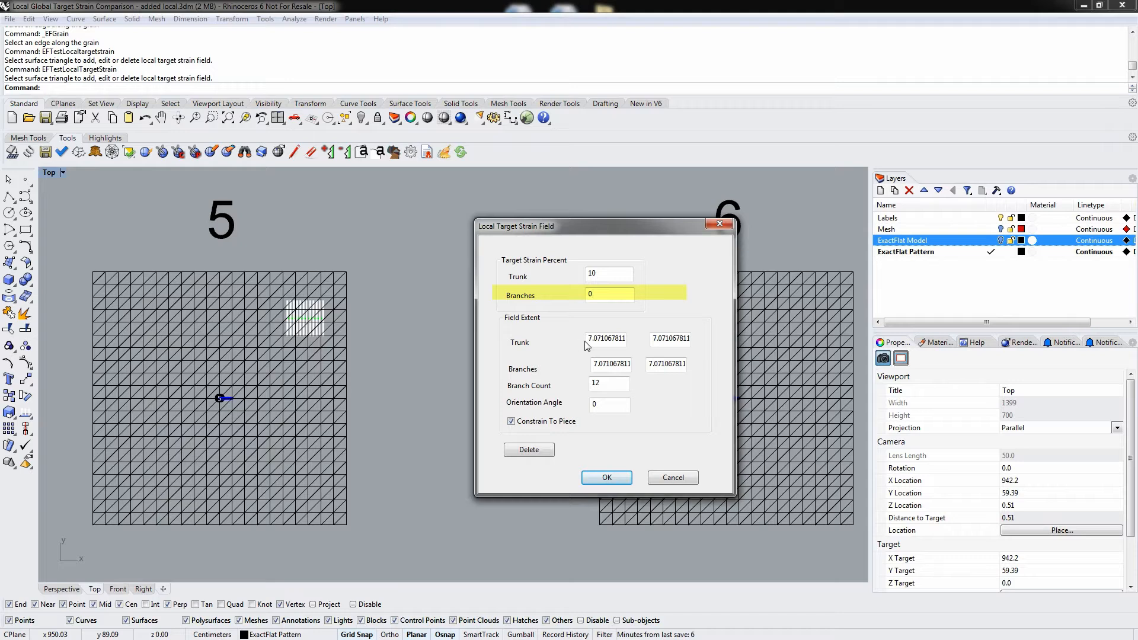
# Set both trunk extents and both branch extents of square 5's strain field to 20 and accept the field
pyautogui.press('Tab')
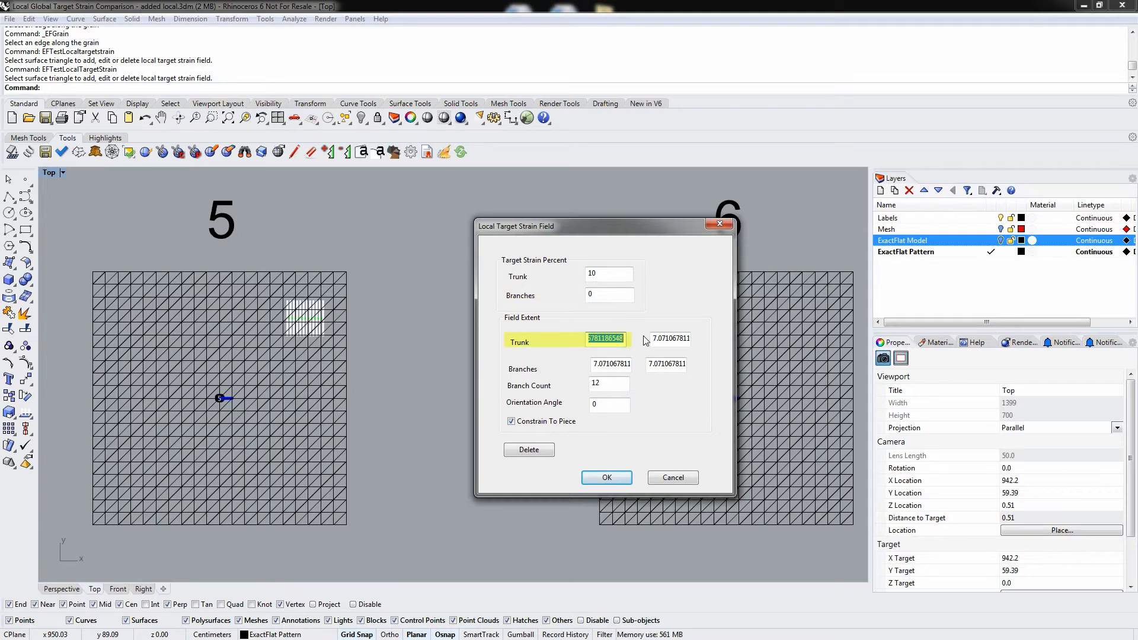
pyautogui.write('20')
pyautogui.moveTo(653, 341); pyautogui.dragTo(701, 343)
pyautogui.write('20')
pyautogui.write('20')
pyautogui.moveTo(593, 363); pyautogui.dragTo(663, 366)
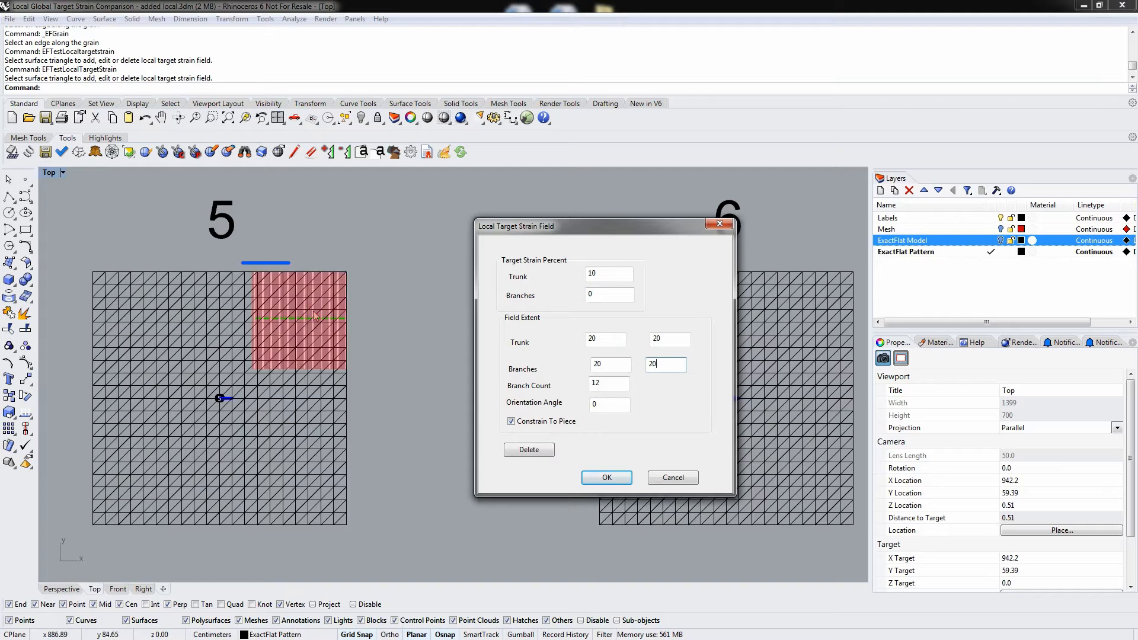
pyautogui.click(607, 478)
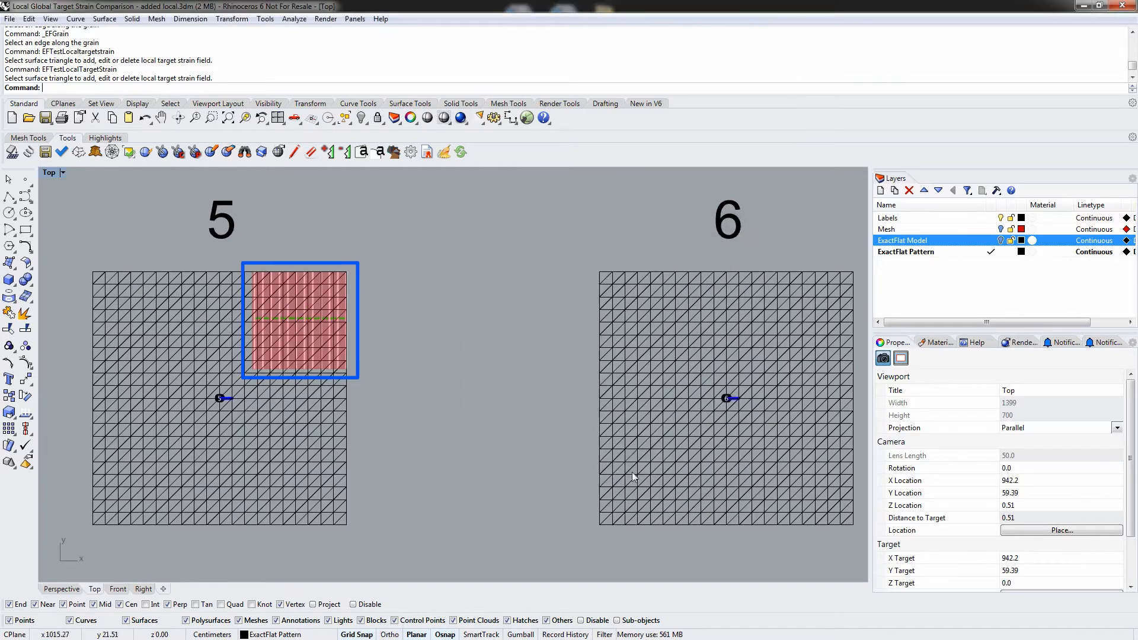
# Place a local target strain field in the upper-right area of square 6 with all trunk and branch extents set to 20
pyautogui.press('Return')
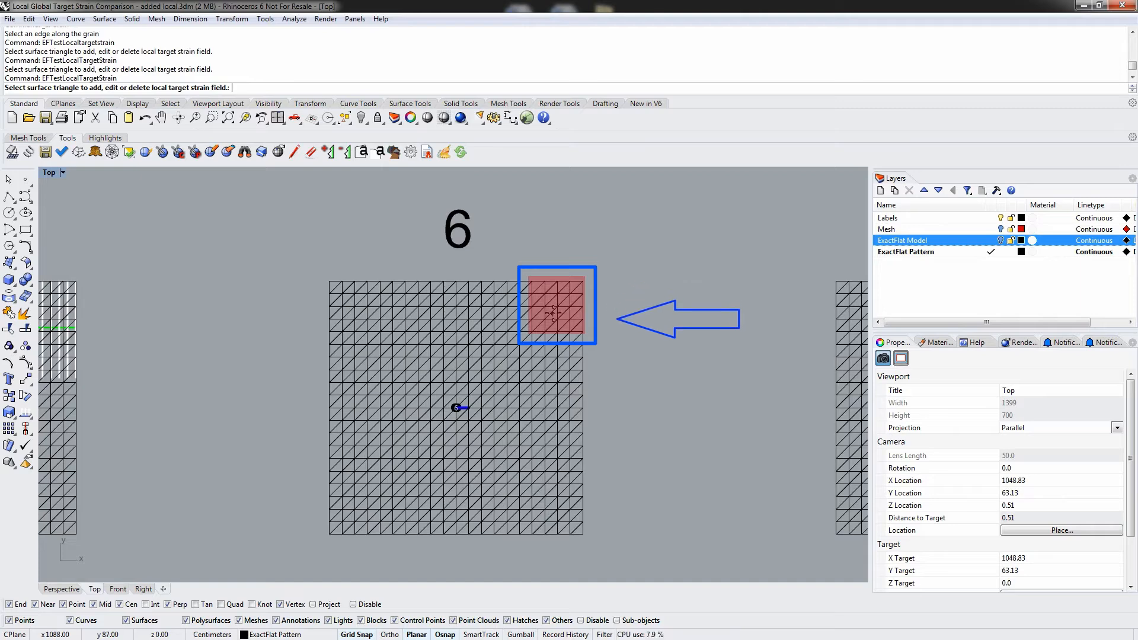
pyautogui.click(540, 333)
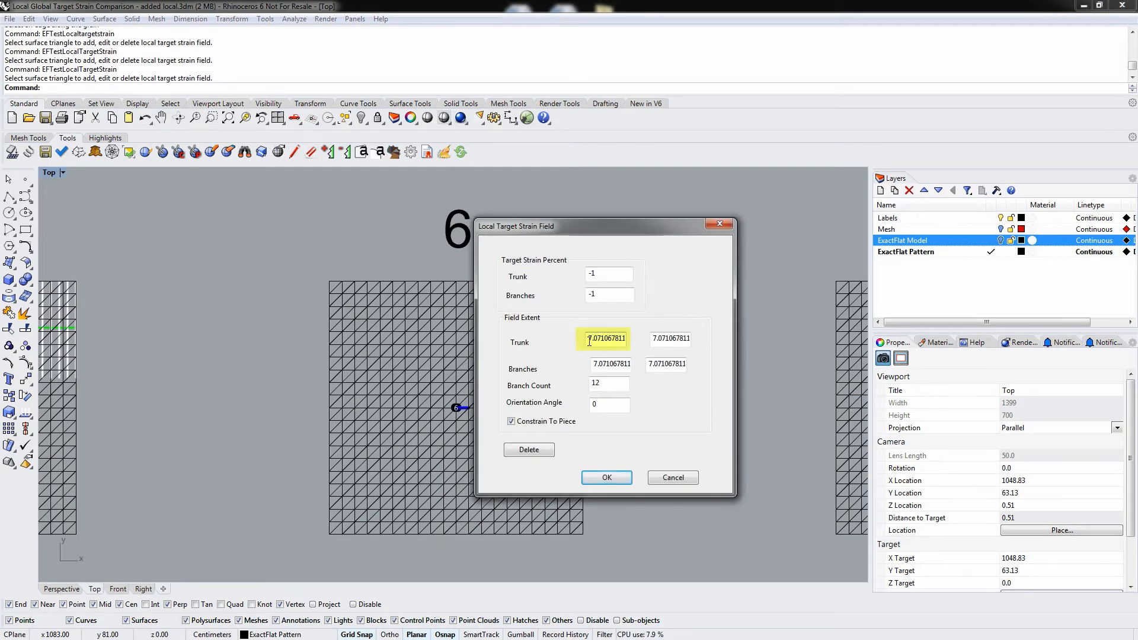
pyautogui.doubleClick(607, 339)
pyautogui.write('20')
pyautogui.doubleClick(669, 341)
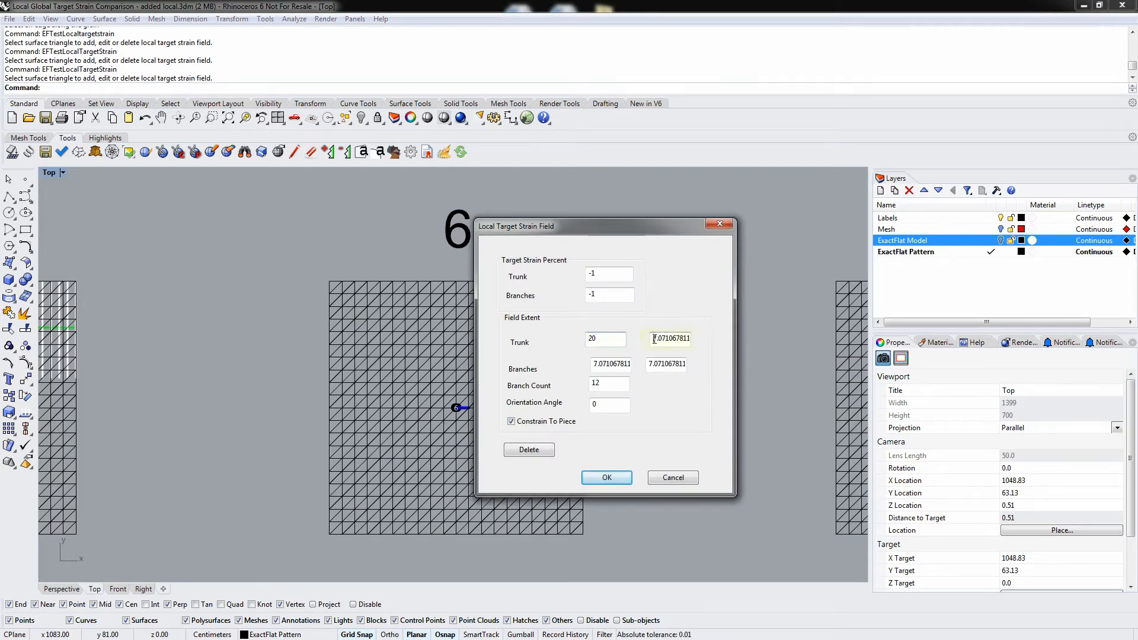
pyautogui.write('20')
pyautogui.doubleClick(652, 363)
pyautogui.write('20')
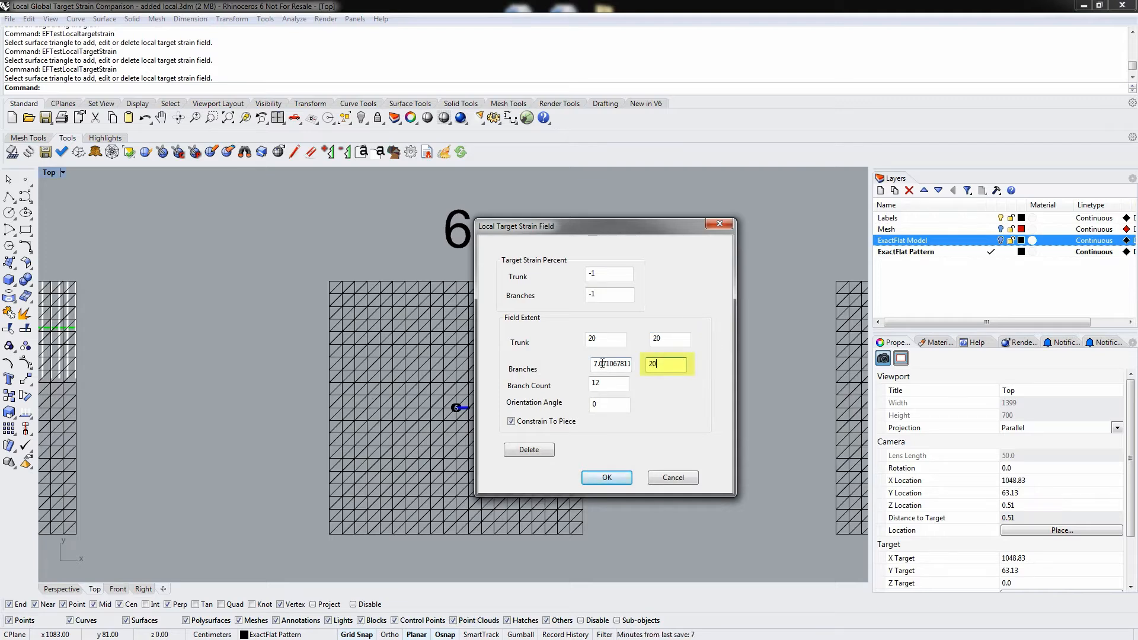
pyautogui.doubleClick(601, 364)
pyautogui.write('20')
# Set the square 6 field's target strain to 0 percent trunk and 10 percent branches, and accept it
pyautogui.doubleClick(593, 274)
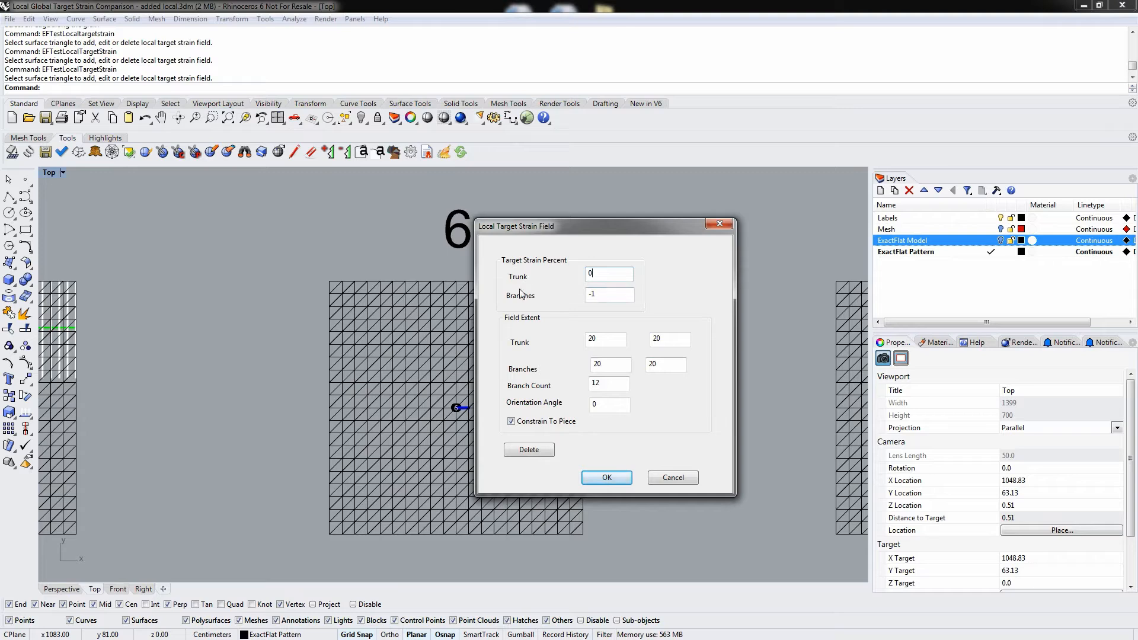
pyautogui.doubleClick(622, 297)
pyautogui.write('10')
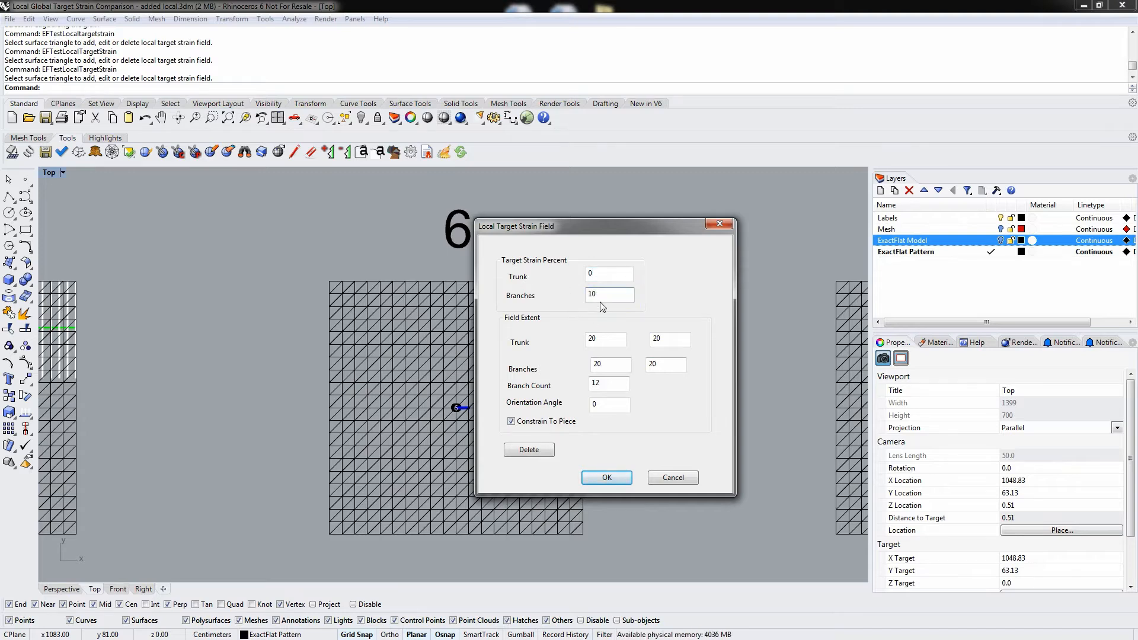
pyautogui.moveTo(602, 237); pyautogui.dragTo(737, 233)
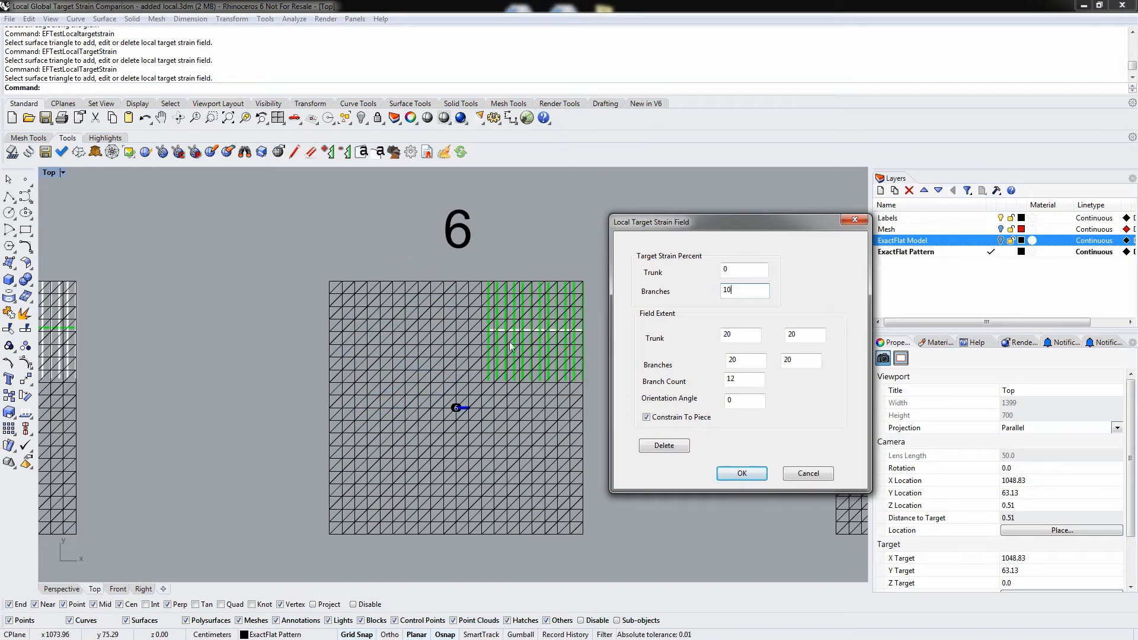
pyautogui.click(742, 473)
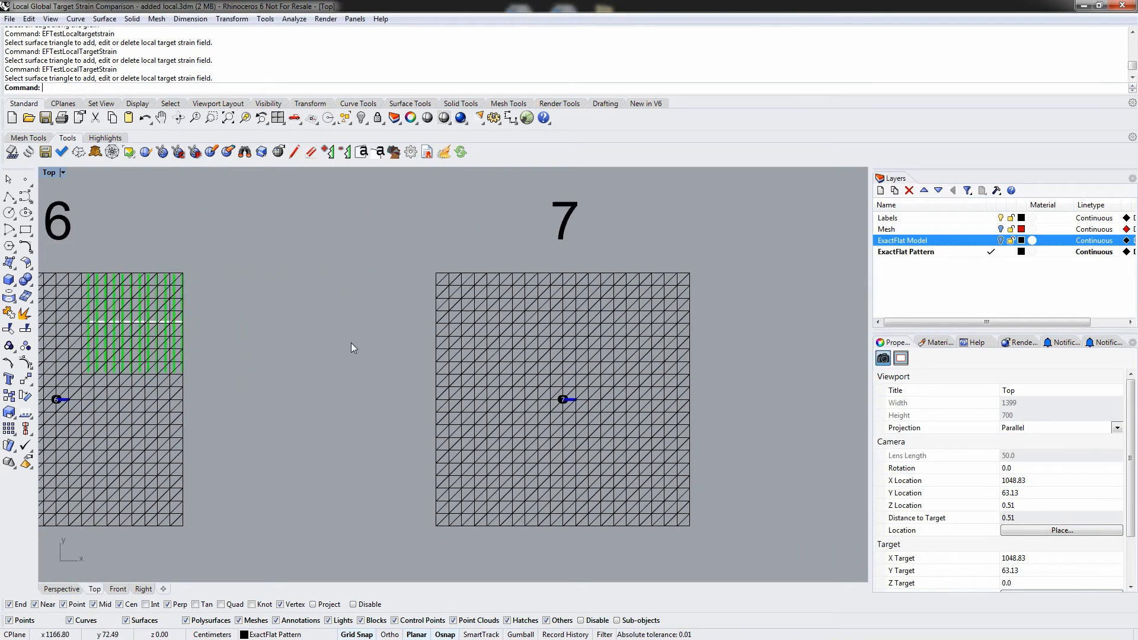
# Add a local target strain field to the upper-right area of square 7, with trunk and branch extents of 20 on every side
pyautogui.press('Return')
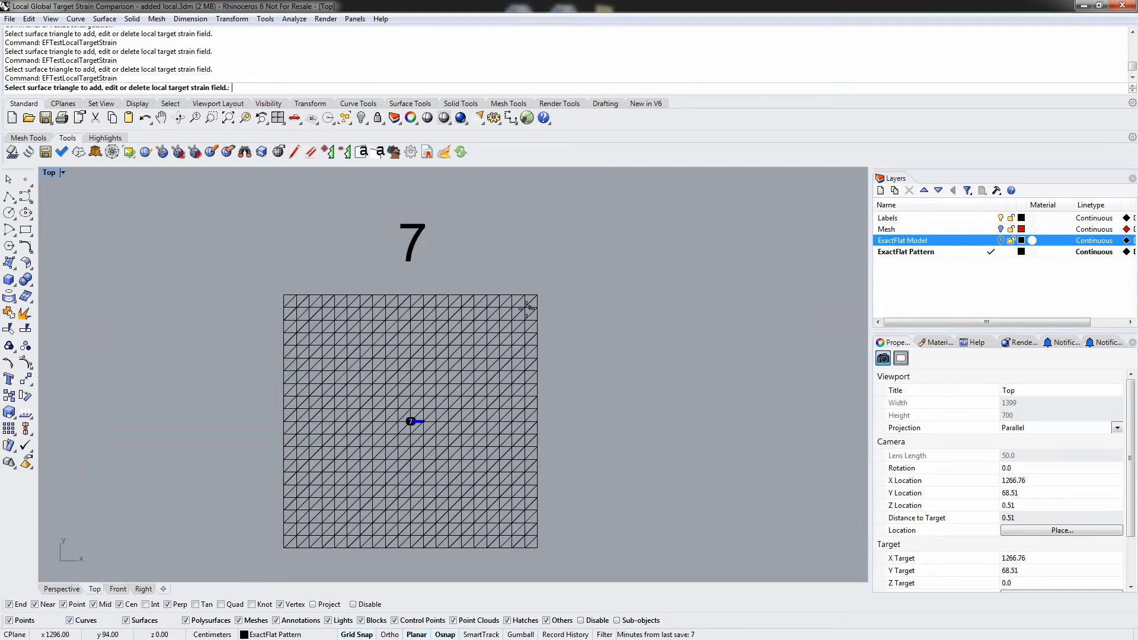
pyautogui.click(501, 334)
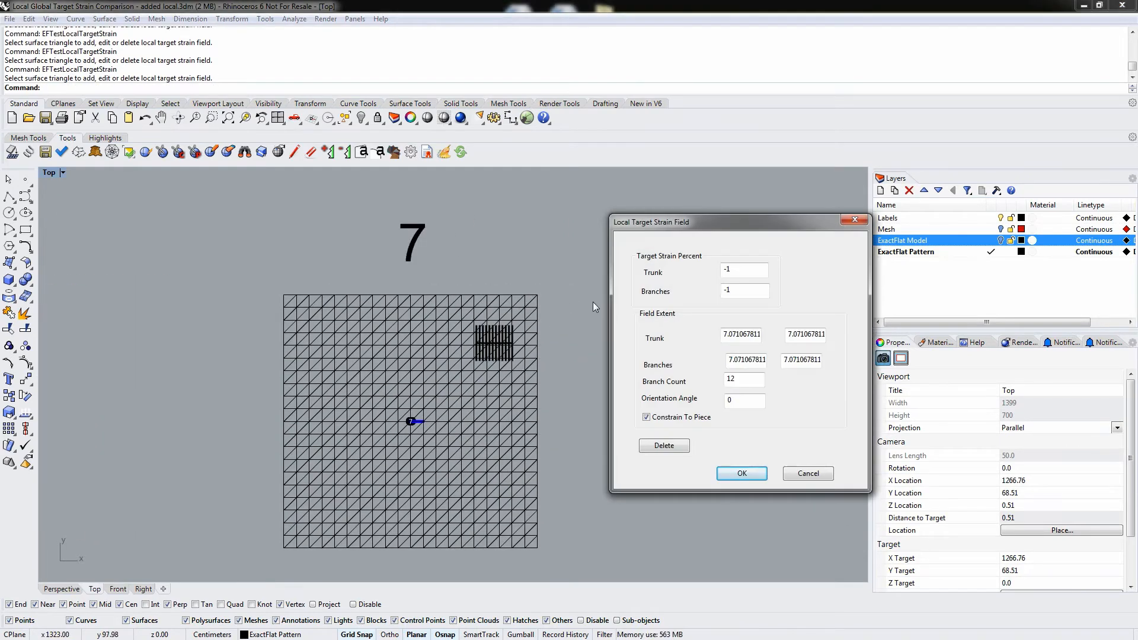
pyautogui.moveTo(723, 334); pyautogui.dragTo(789, 332)
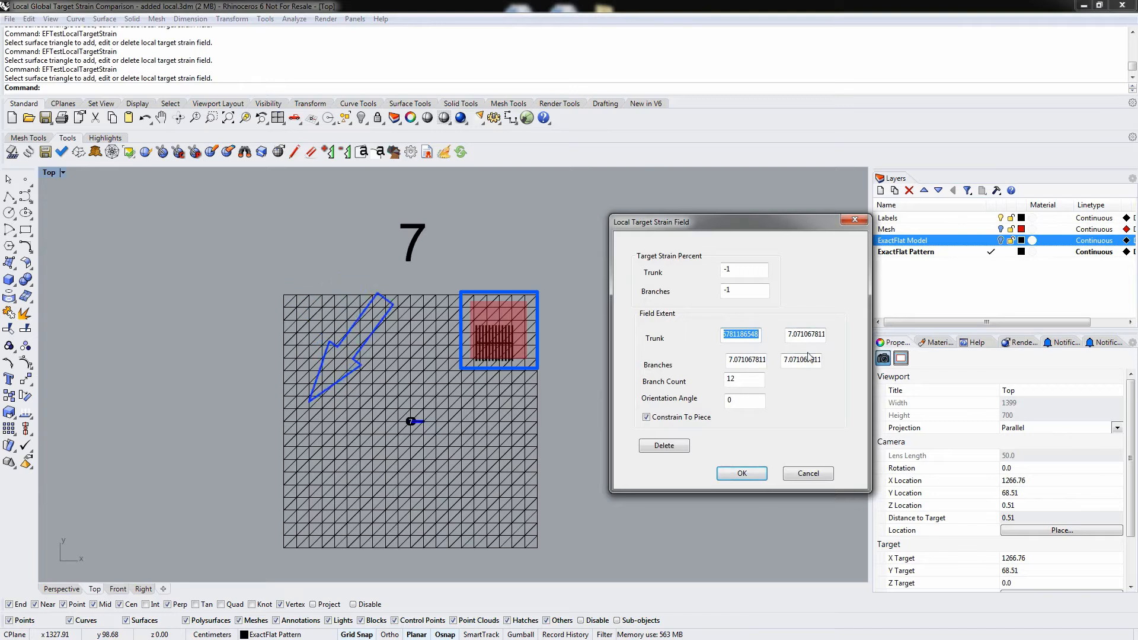
pyautogui.write('20')
pyautogui.press('Tab')
pyautogui.write('20')
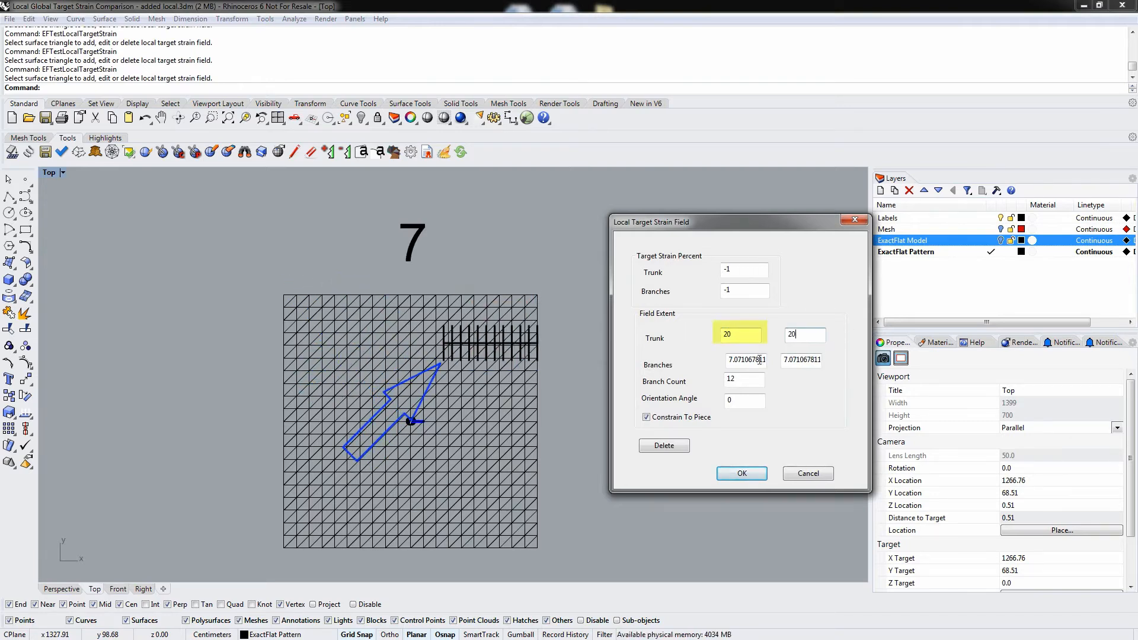
pyautogui.press('Tab')
pyautogui.write('20')
pyautogui.press('Tab')
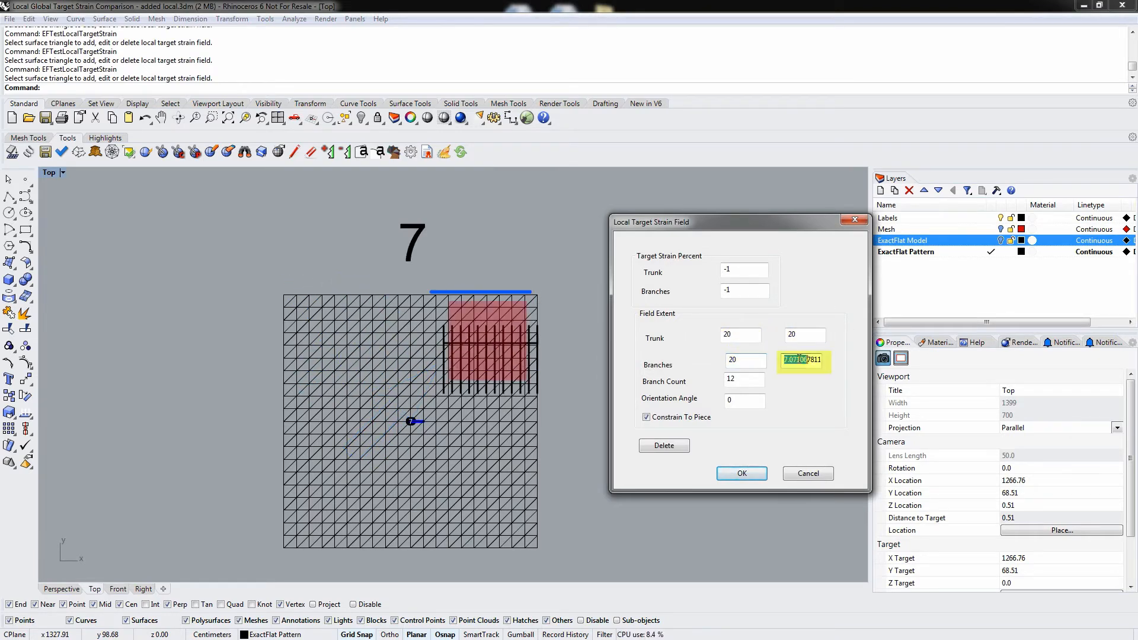
pyautogui.write('20')
# Set both the trunk and branch target strain of square 7's field to 10 percent and accept it
pyautogui.doubleClick(747, 272)
pyautogui.write('10')
pyautogui.press('Tab')
pyautogui.write('10')
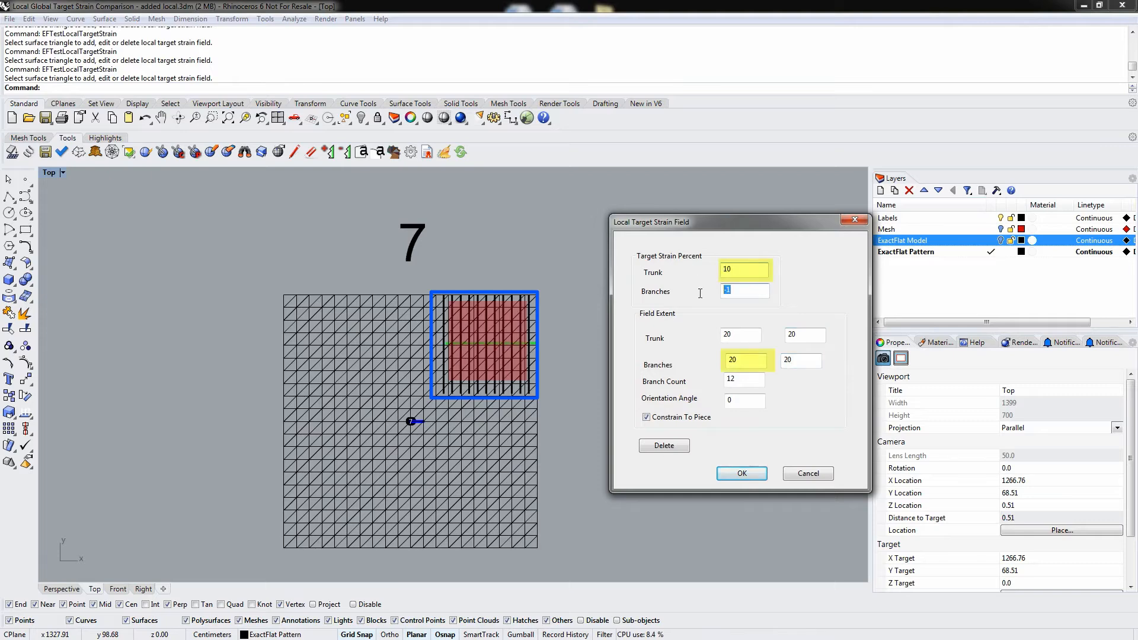
pyautogui.click(741, 472)
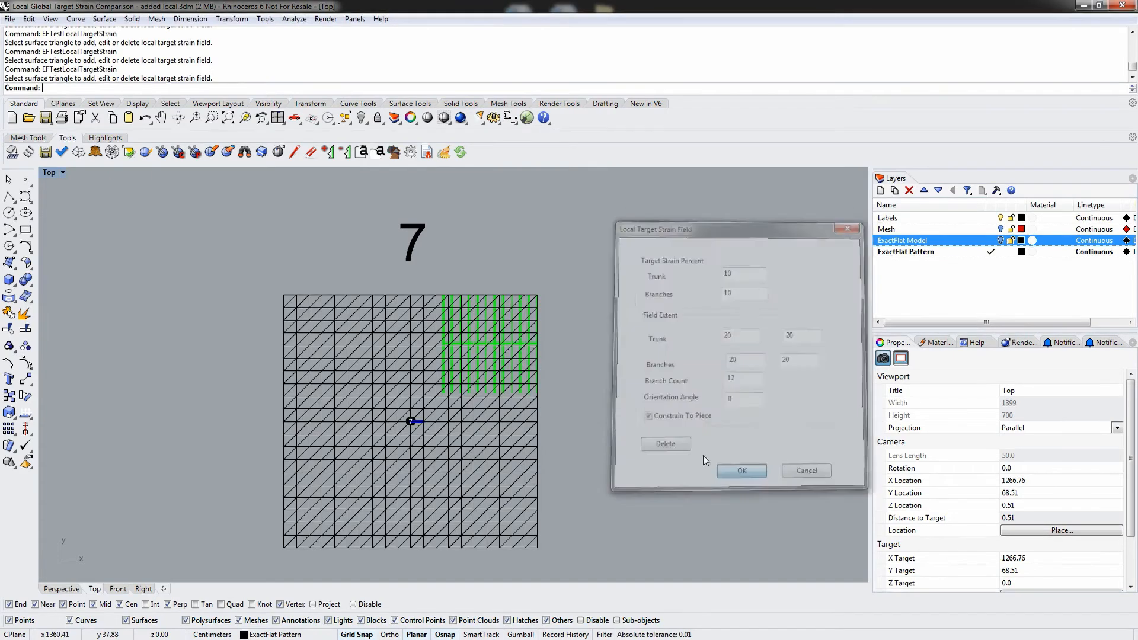
# Start the ExactFlat spring command and choose all seven mesh squares, 1 through 7, as one spring batch
pyautogui.scroll(-6, 543, 390)
pyautogui.moveTo(317, 397)
pyautogui.mouseDown(button='right')
pyautogui.moveTo(571, 373)
pyautogui.moveTo(514, 379)
pyautogui.mouseUp(button='right')
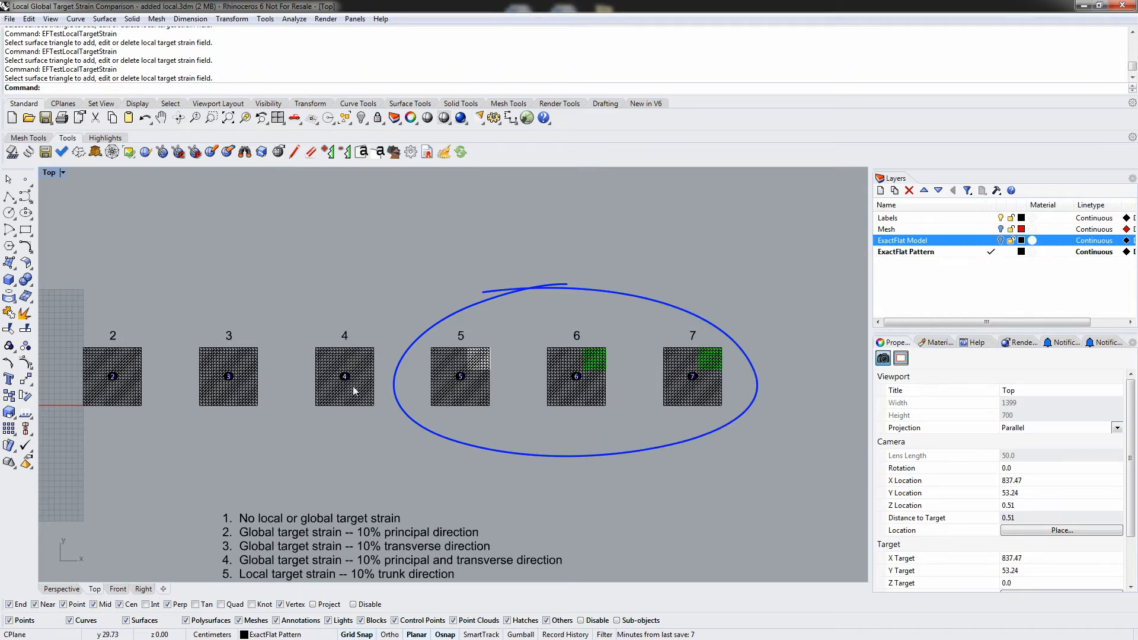
pyautogui.moveTo(343, 382); pyautogui.dragTo(508, 376, button='right')
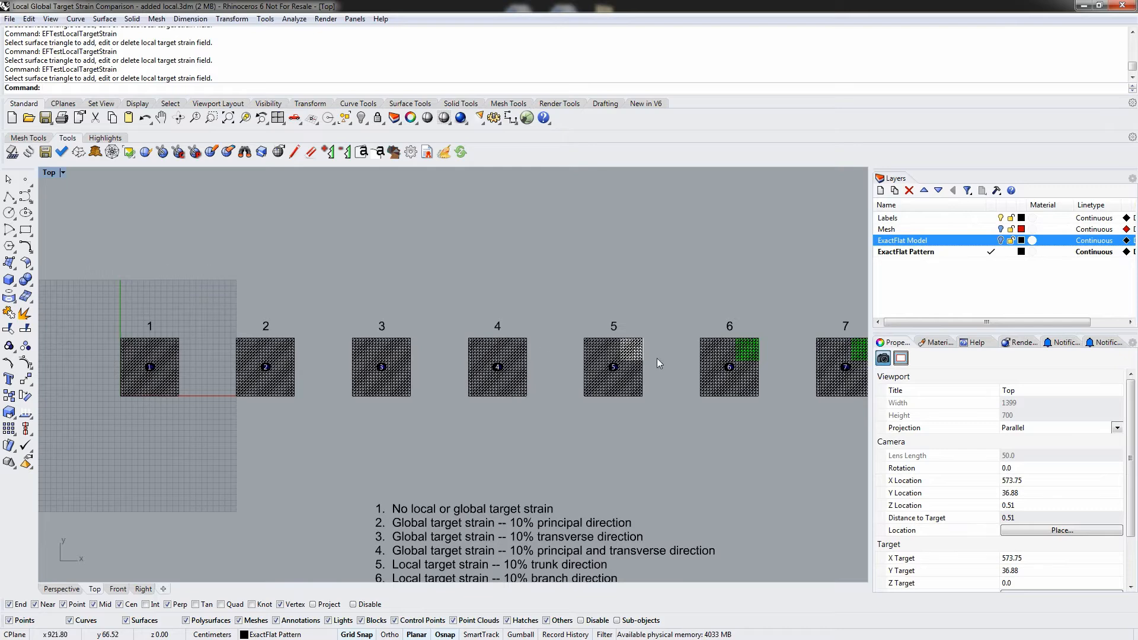
pyautogui.moveTo(657, 358); pyautogui.dragTo(531, 278, button='right')
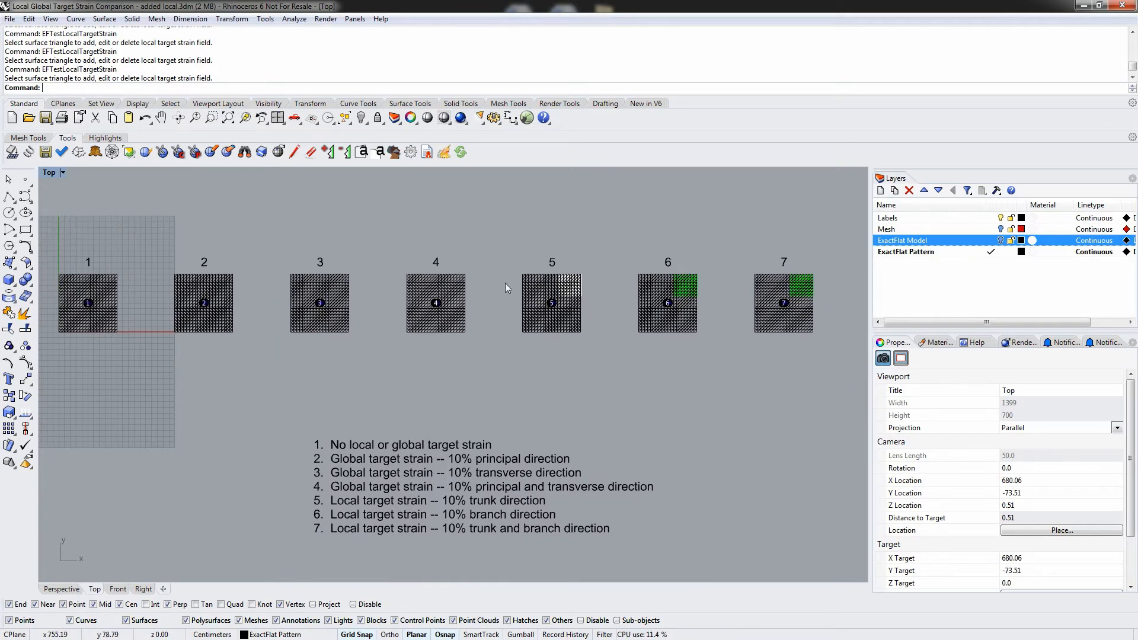
pyautogui.moveTo(448, 307); pyautogui.dragTo(455, 298, button='right')
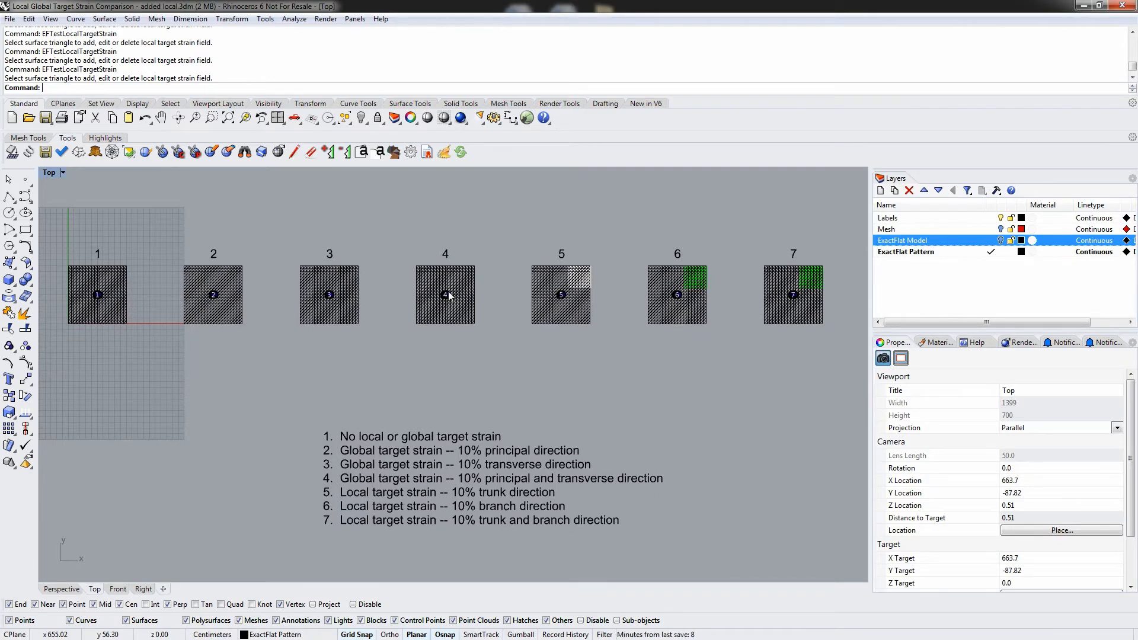
pyautogui.click(28, 153)
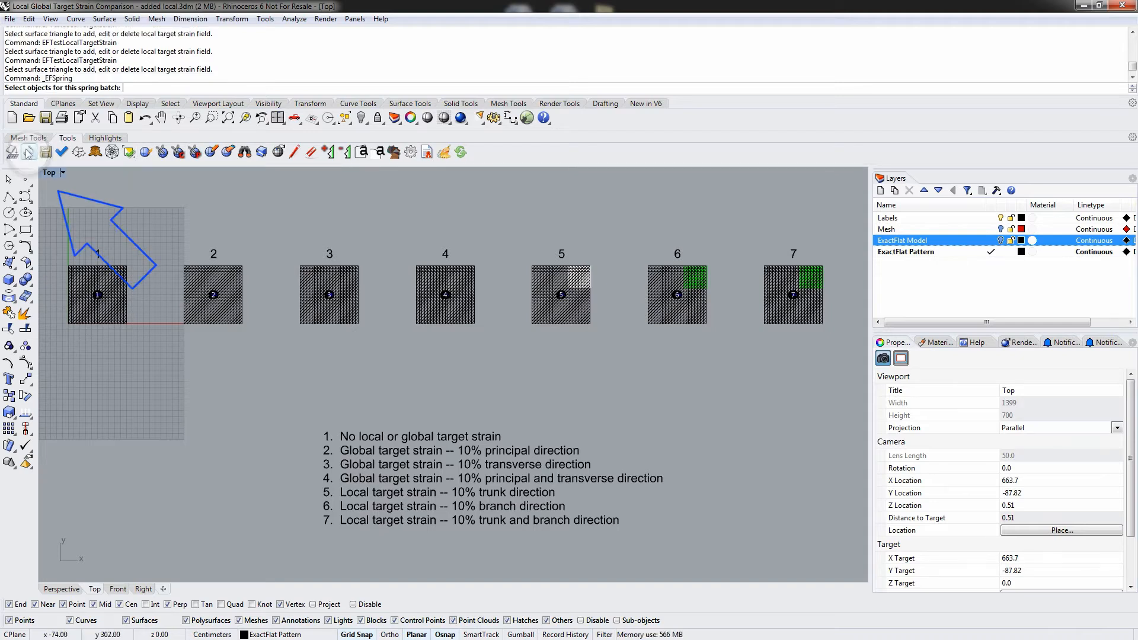
pyautogui.click(122, 284)
pyautogui.click(240, 283)
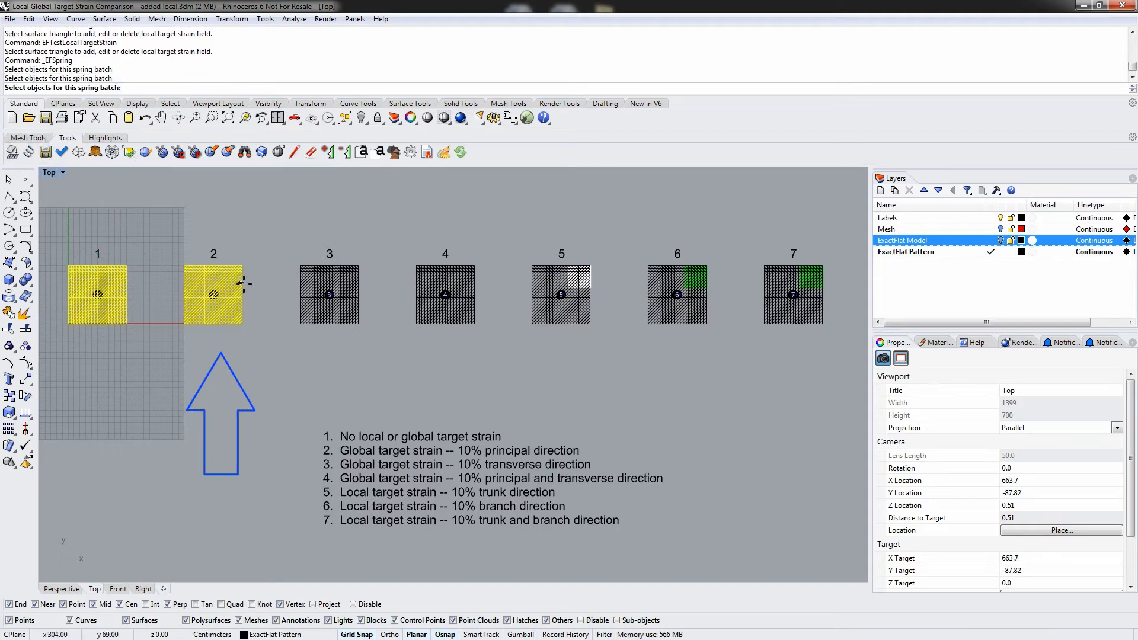
pyautogui.click(356, 283)
pyautogui.click(472, 284)
pyautogui.click(587, 284)
pyautogui.click(703, 285)
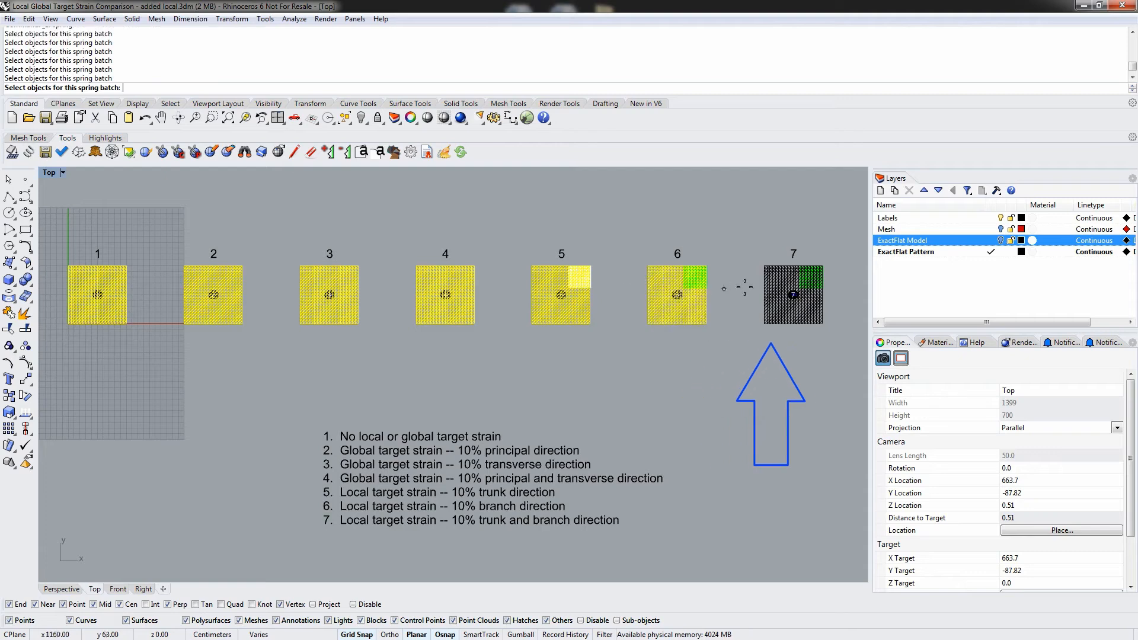
pyautogui.click(778, 287)
pyautogui.press('Return')
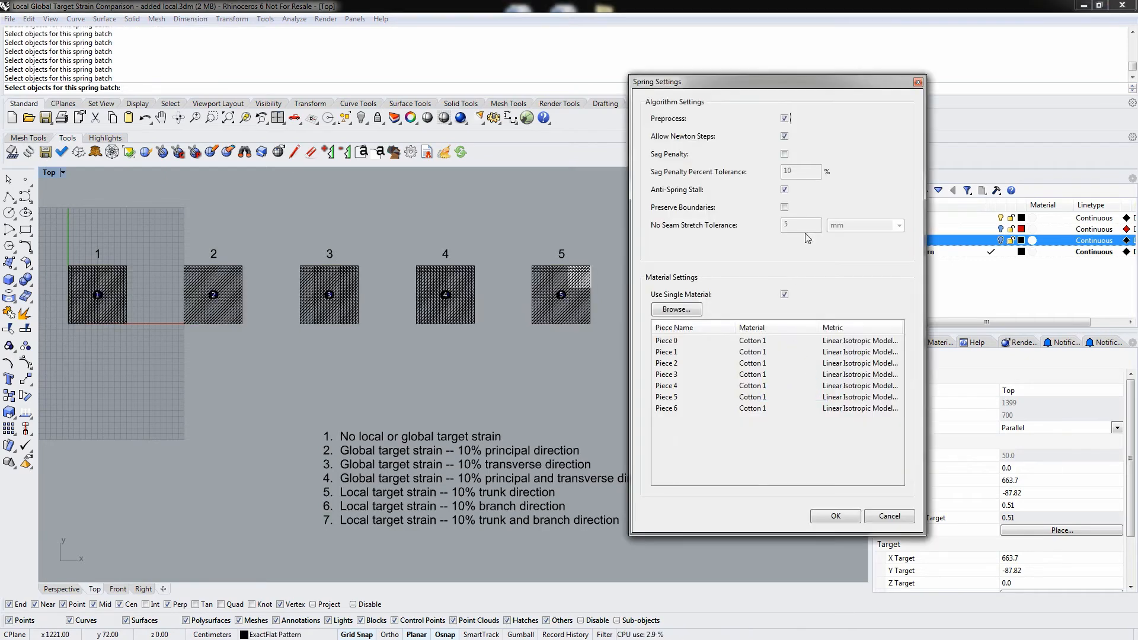
# Run the spring batch with the existing algorithm settings and Cotton 1 as the single material, and close the finished status report
pyautogui.moveTo(773, 90); pyautogui.dragTo(945, 73)
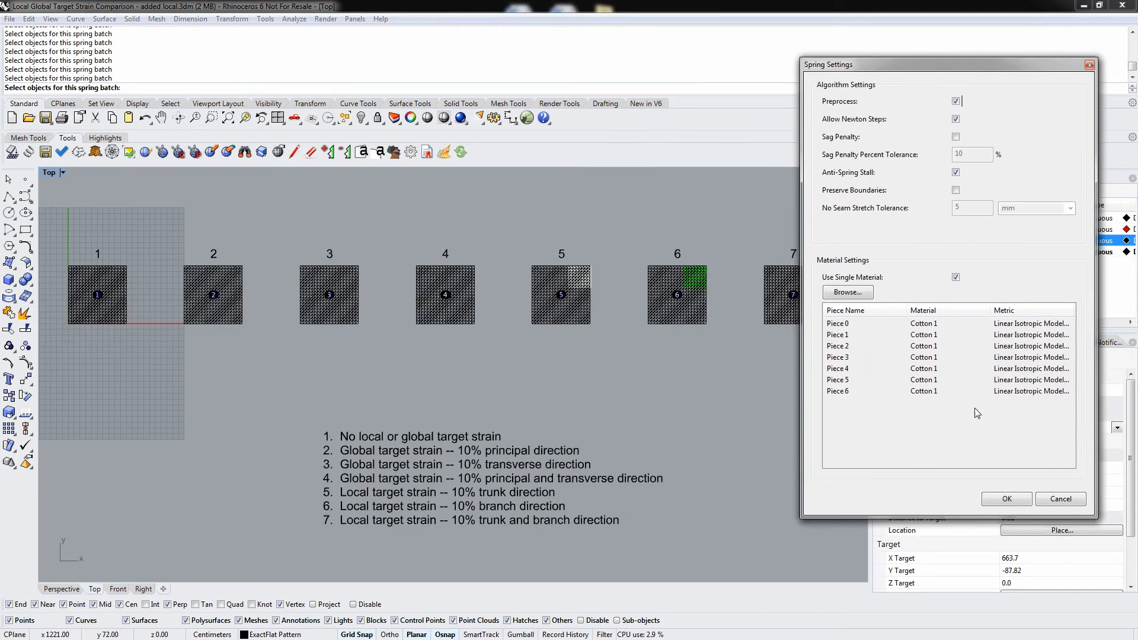
pyautogui.click(1006, 499)
pyautogui.moveTo(665, 168); pyautogui.dragTo(652, 356)
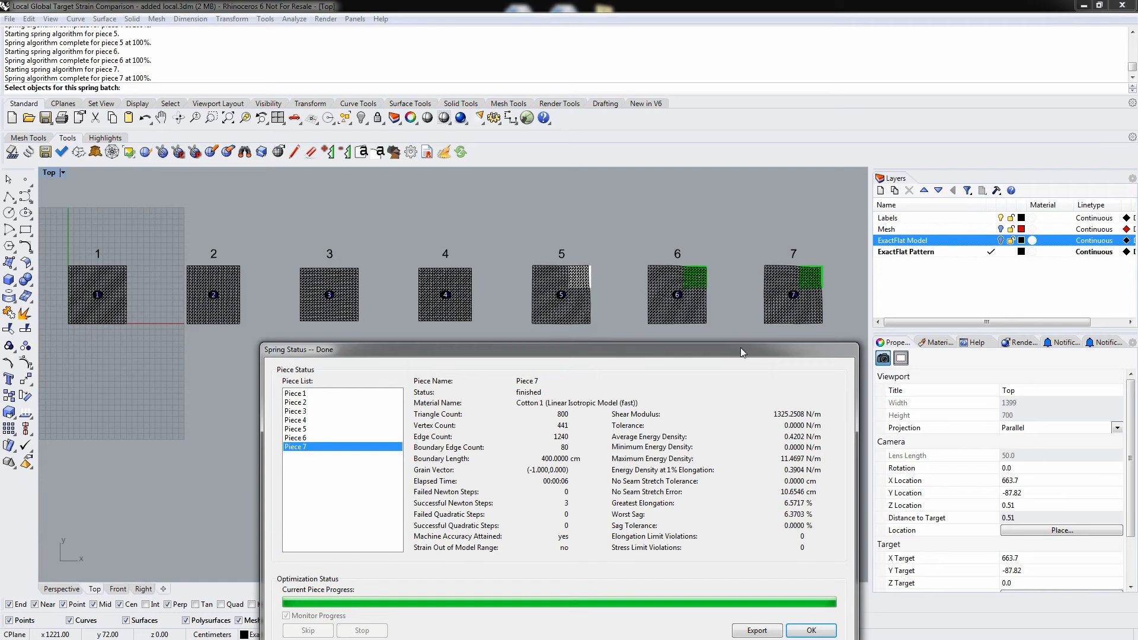
pyautogui.moveTo(740, 350); pyautogui.dragTo(727, 294)
pyautogui.click(799, 572)
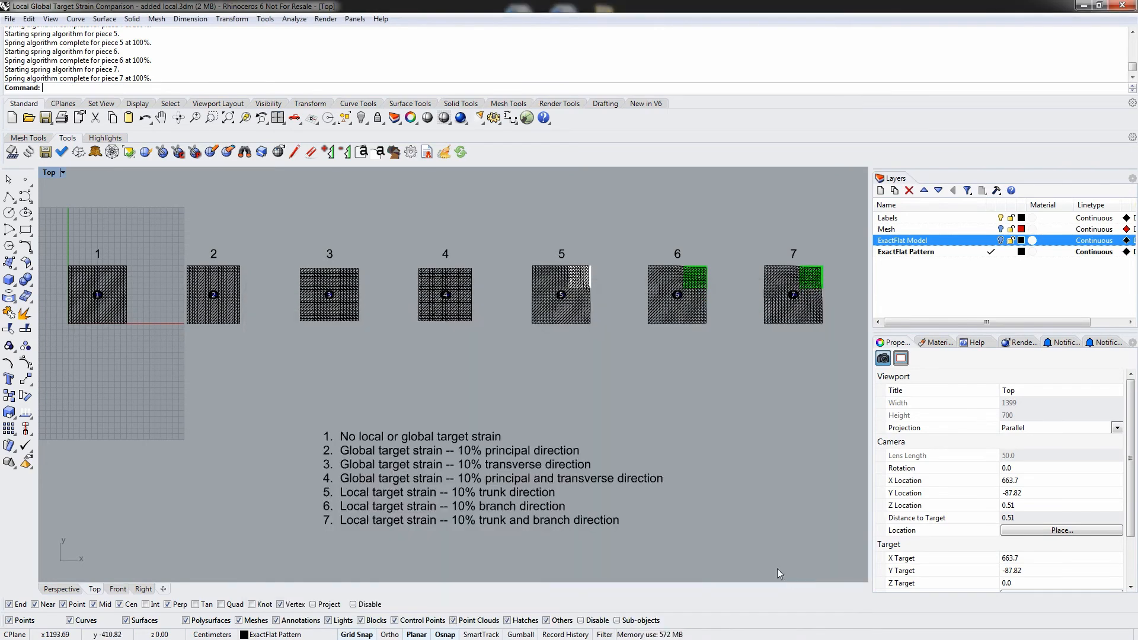
# Switch the Top view to Shaded display and compare the strain colouring across squares 1 to 7
pyautogui.click(50, 173)
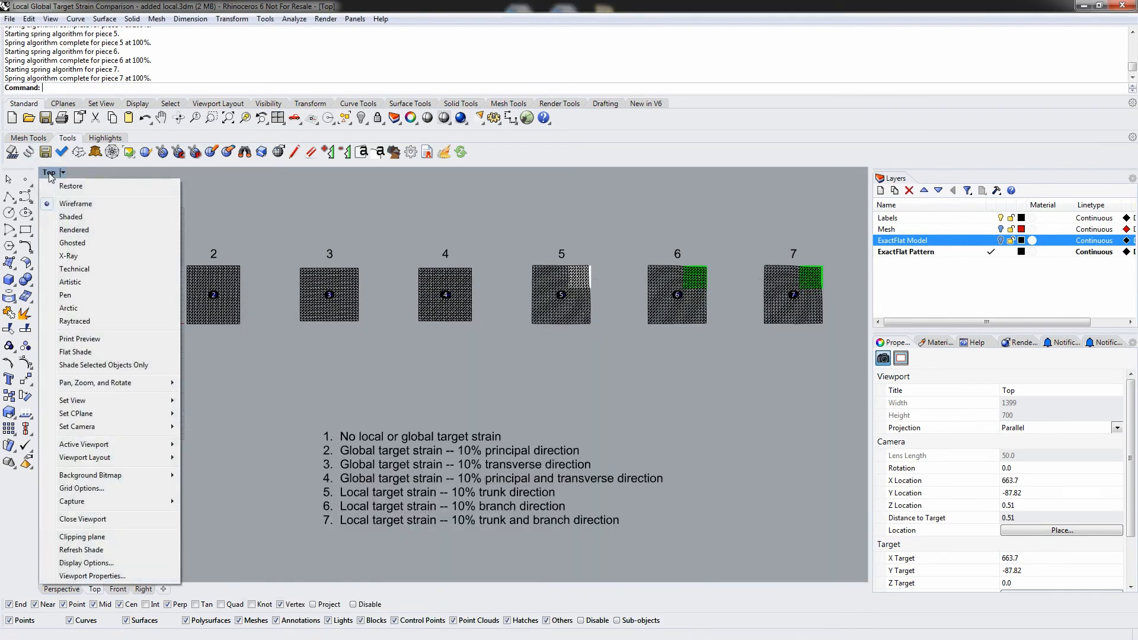
pyautogui.click(62, 218)
pyautogui.scroll(4, 199, 293)
pyautogui.moveTo(220, 307); pyautogui.dragTo(254, 306, button='right')
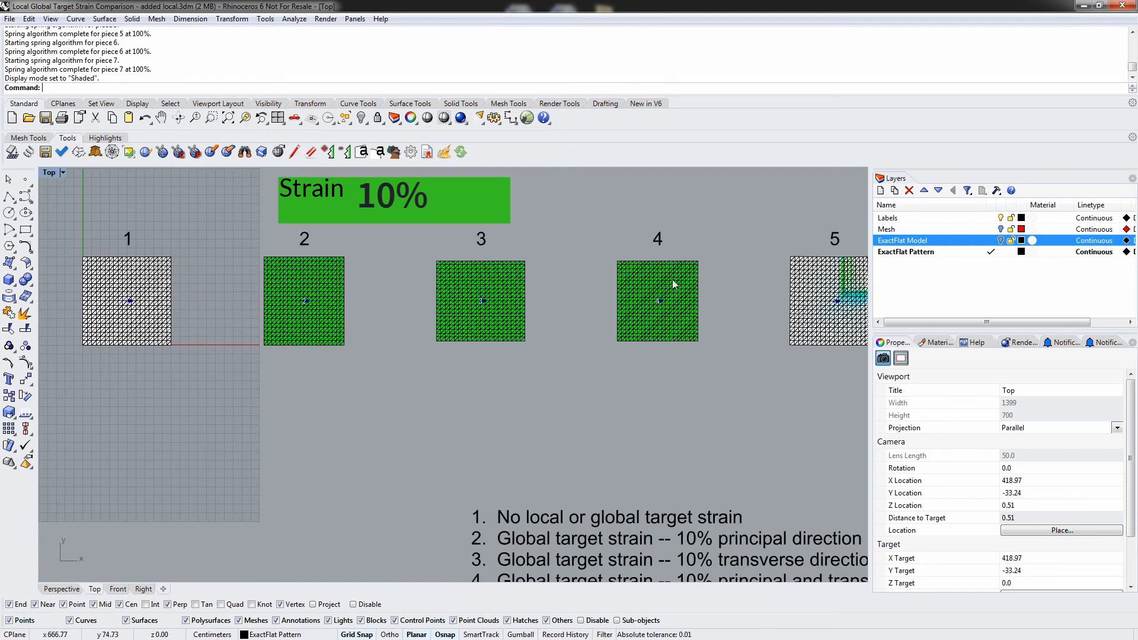
pyautogui.moveTo(674, 284); pyautogui.dragTo(583, 278, button='right')
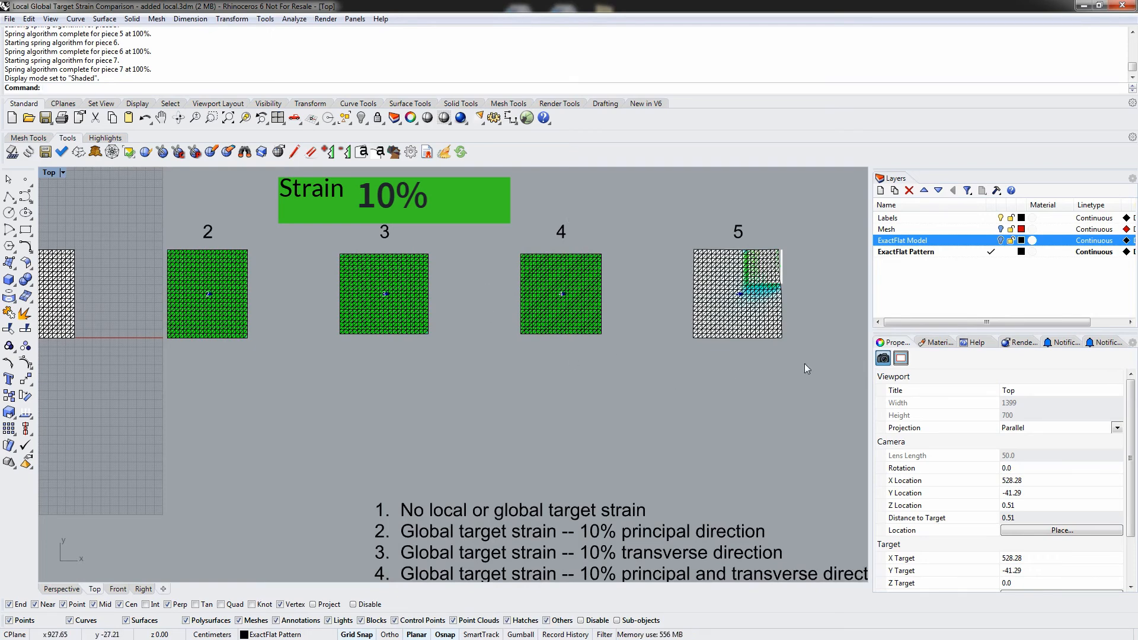
pyautogui.moveTo(805, 364); pyautogui.dragTo(482, 363, button='right')
pyautogui.scroll(3, 483, 363)
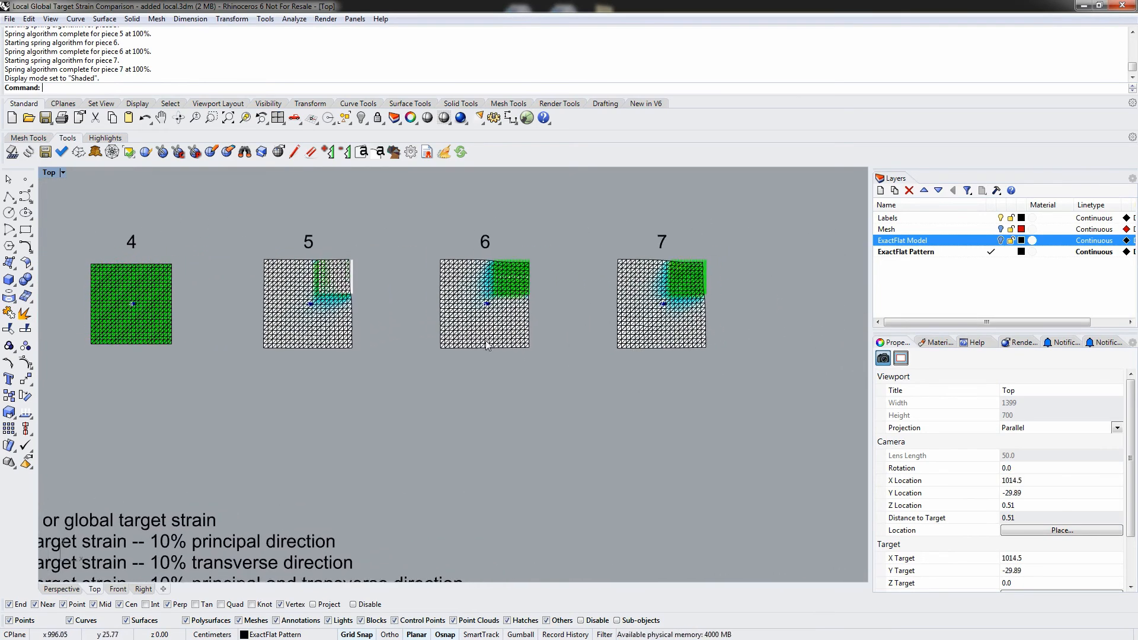
# Examine the strain distribution and edge deformation around the local fields of squares 5, 6 and 7 up close, finishing with an overview of all squares
pyautogui.scroll(4, 349, 296)
pyautogui.moveTo(345, 238); pyautogui.dragTo(347, 287, button='right')
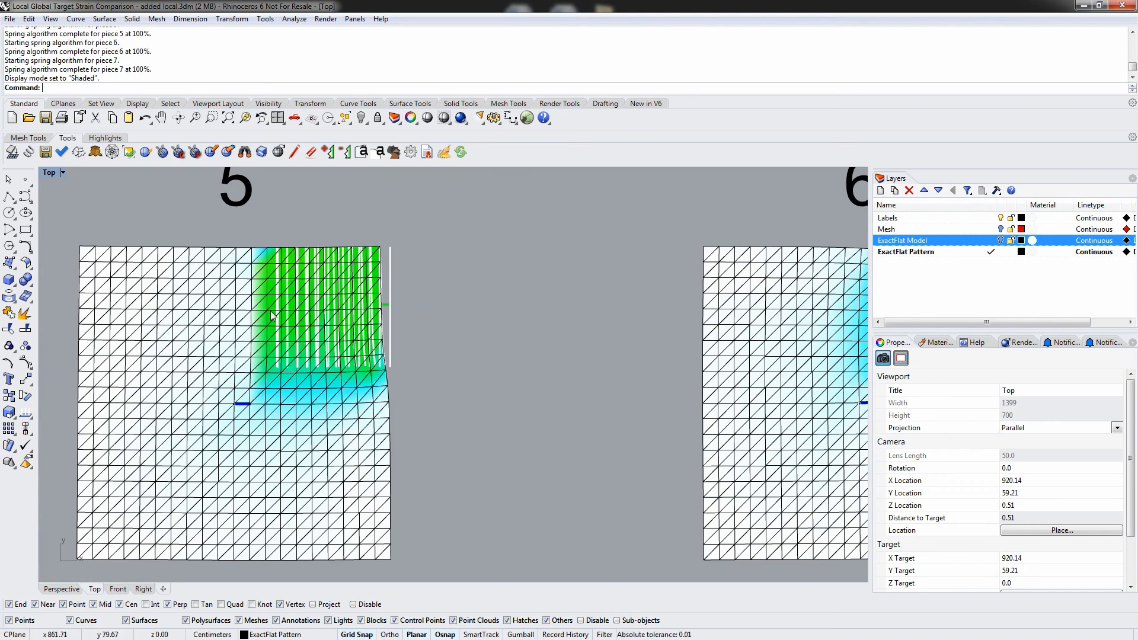
pyautogui.moveTo(758, 361); pyautogui.dragTo(445, 351, button='right')
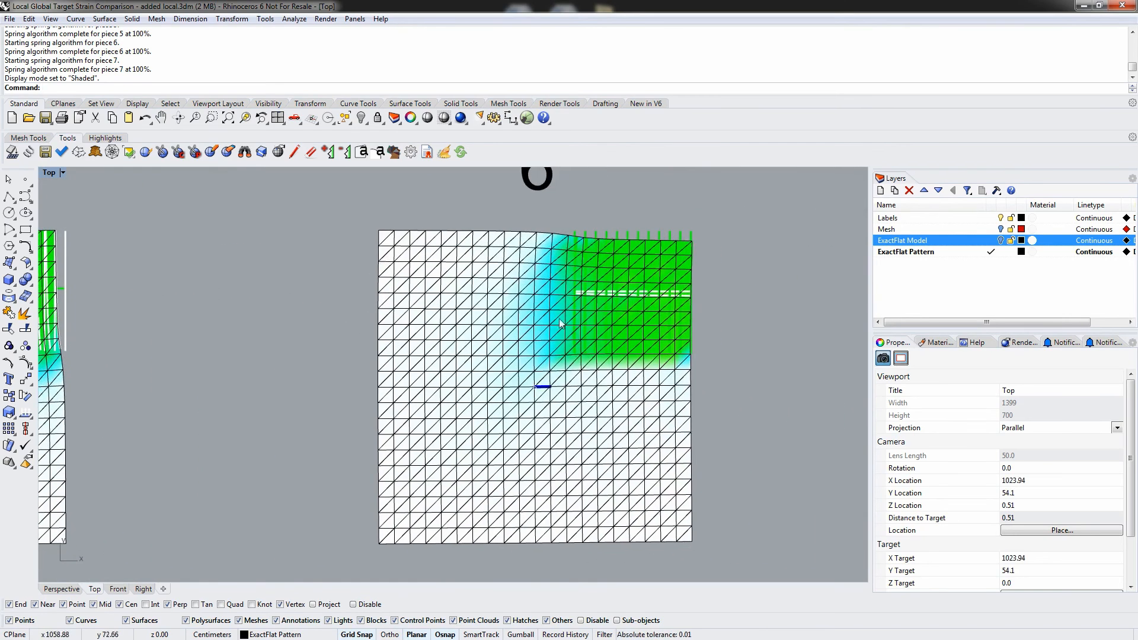
pyautogui.moveTo(267, 307); pyautogui.dragTo(215, 302, button='right')
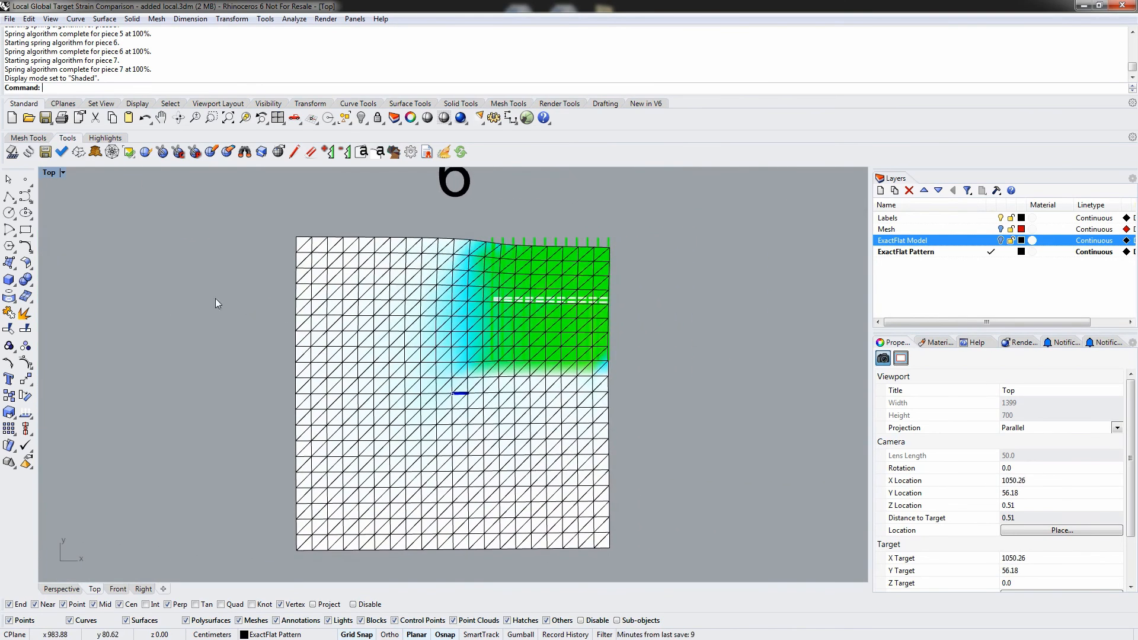
pyautogui.moveTo(735, 323); pyautogui.dragTo(198, 297, button='right')
pyautogui.moveTo(682, 299); pyautogui.dragTo(576, 311, button='right')
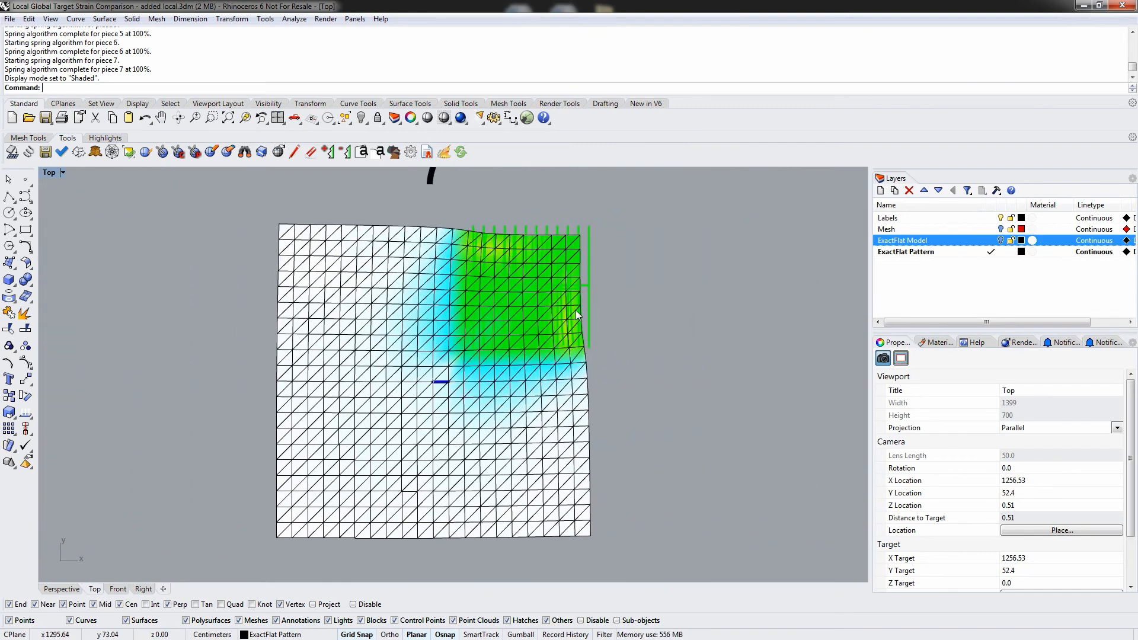
pyautogui.scroll(-8, 578, 315)
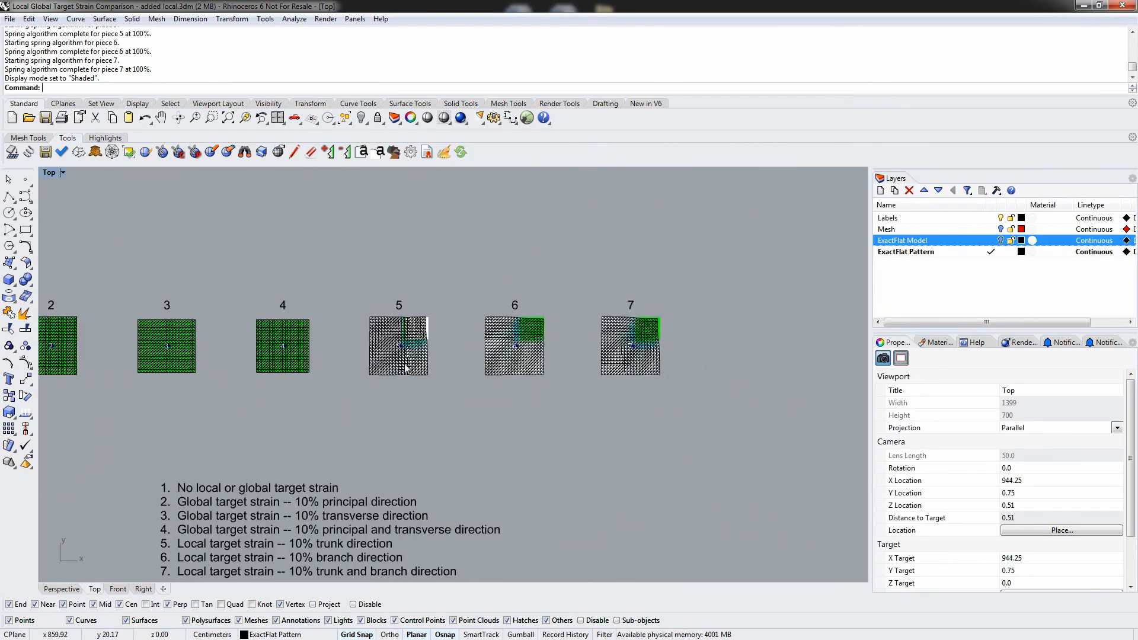
pyautogui.moveTo(407, 368); pyautogui.dragTo(584, 298, button='right')
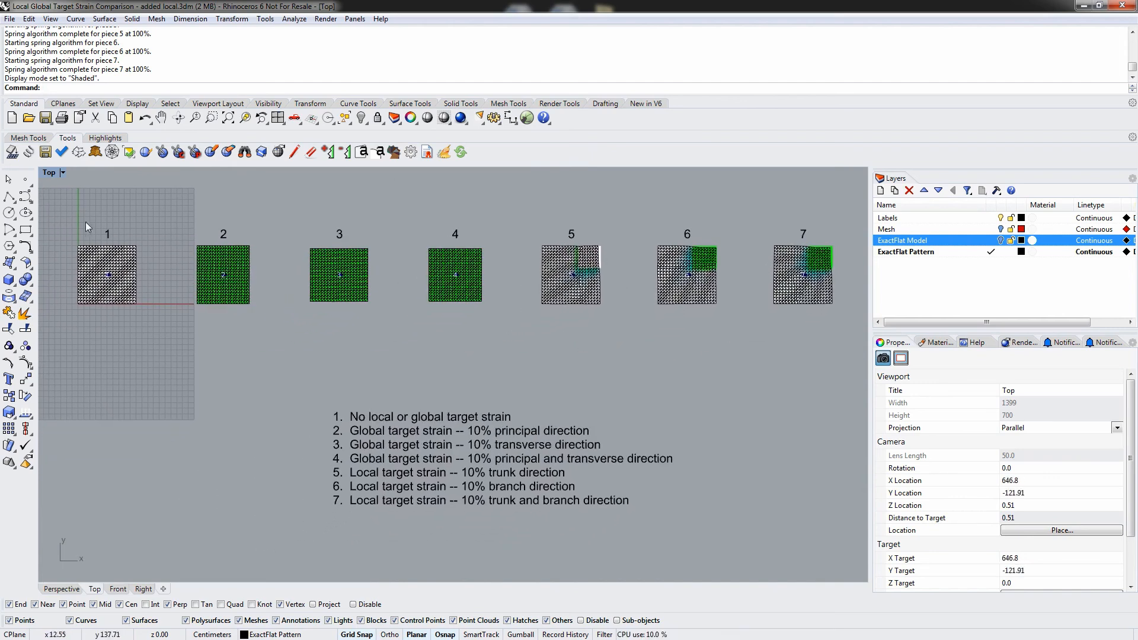